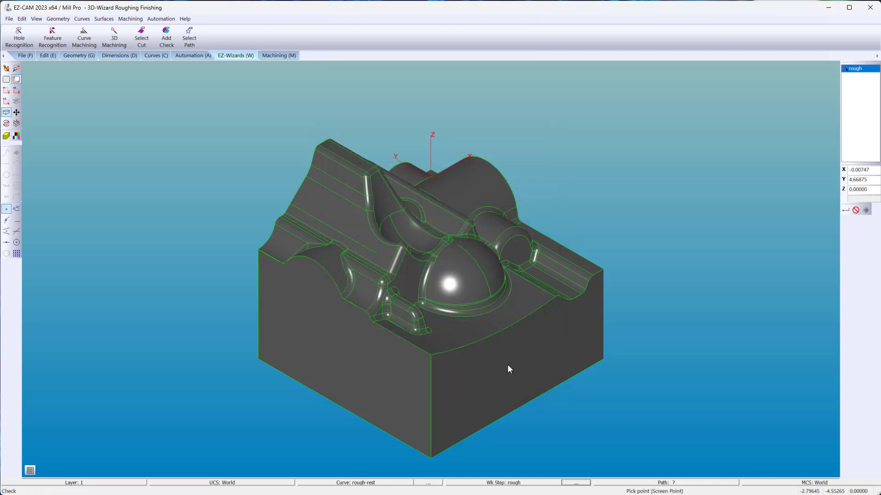
Verify the rough workstep's toolpath and inspect the 3D preview of the cut stock
left_click(281, 56)
left_click(213, 36)
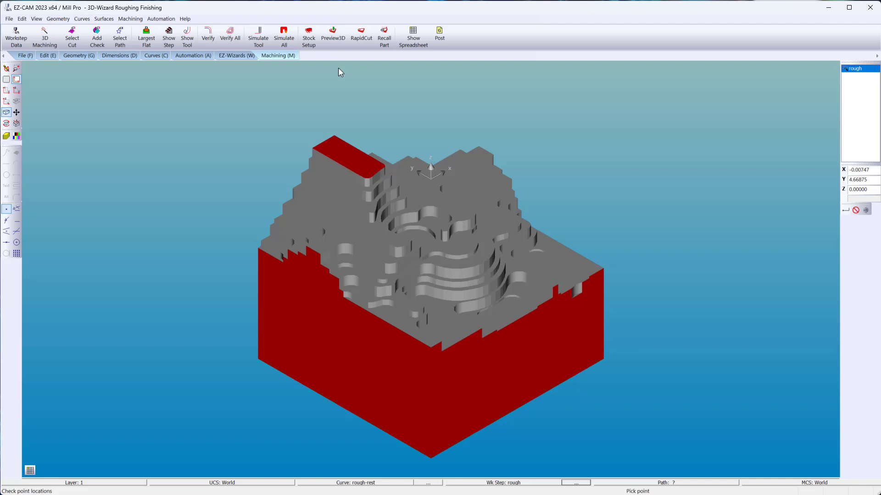
middle_click_drag(359, 200, 411, 235)
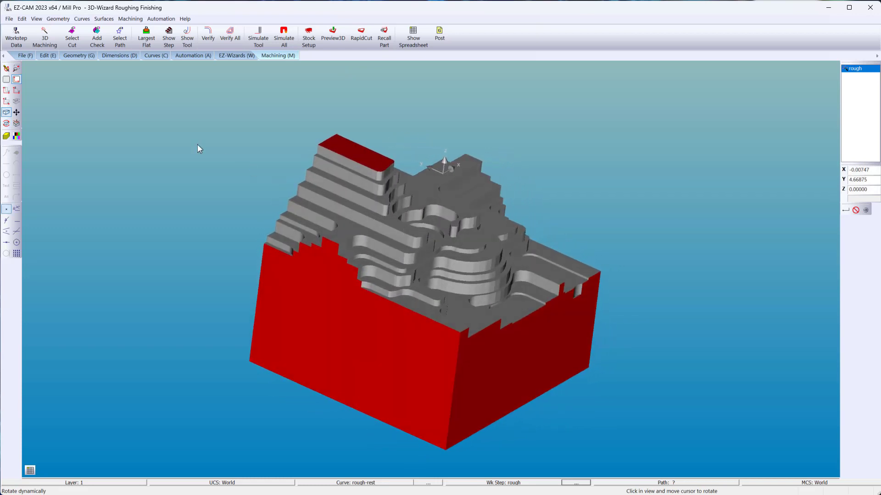
Verify the rough toolpath in the Y-Z view and examine its Z levels around the part's flat areas
left_click(10, 68)
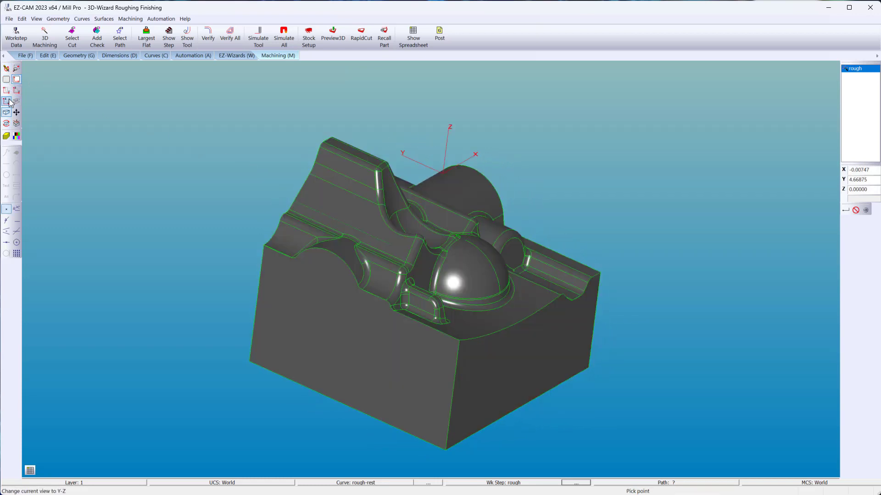
left_click(7, 101)
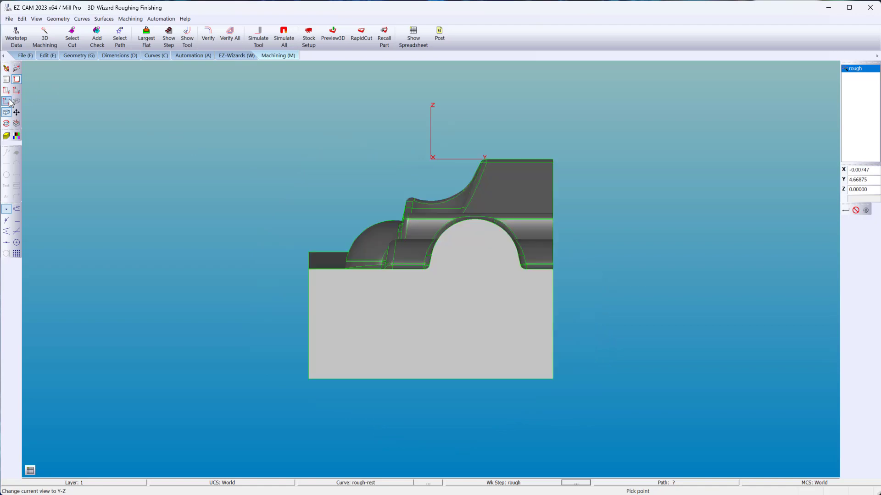
left_click(204, 35)
scroll(312, 209, "up", 8)
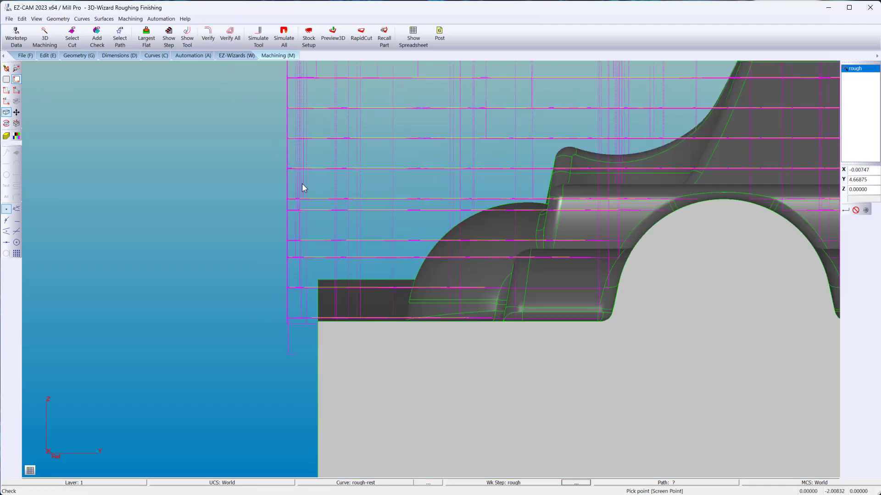
scroll(319, 209, "up", 1)
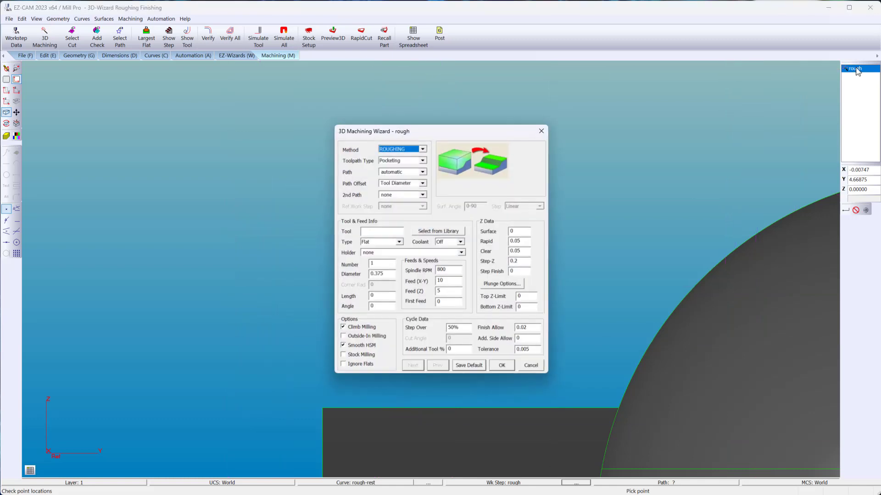
Enable Ignore Flats for the rough workstep and verify its toolpath
left_click(341, 366)
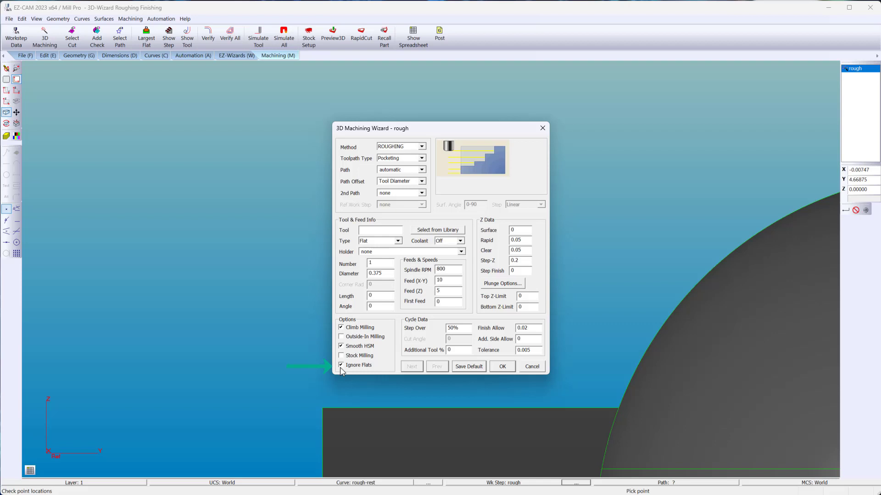
left_click(499, 367)
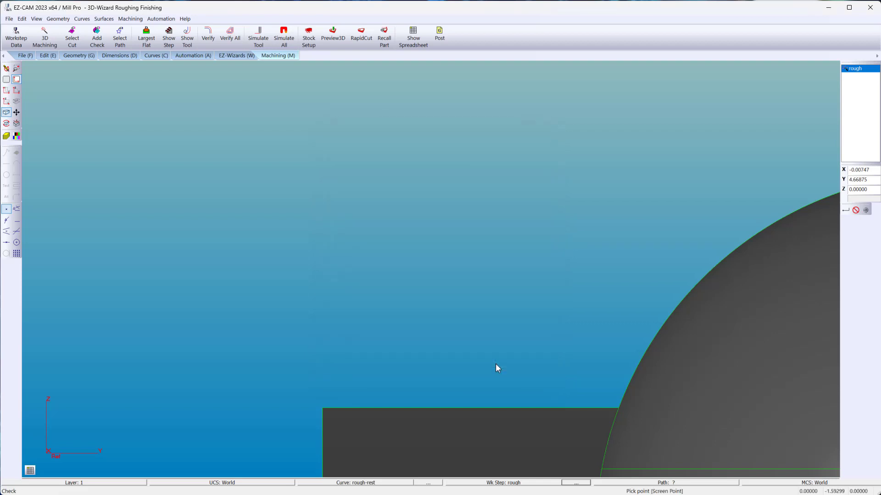
left_click(208, 36)
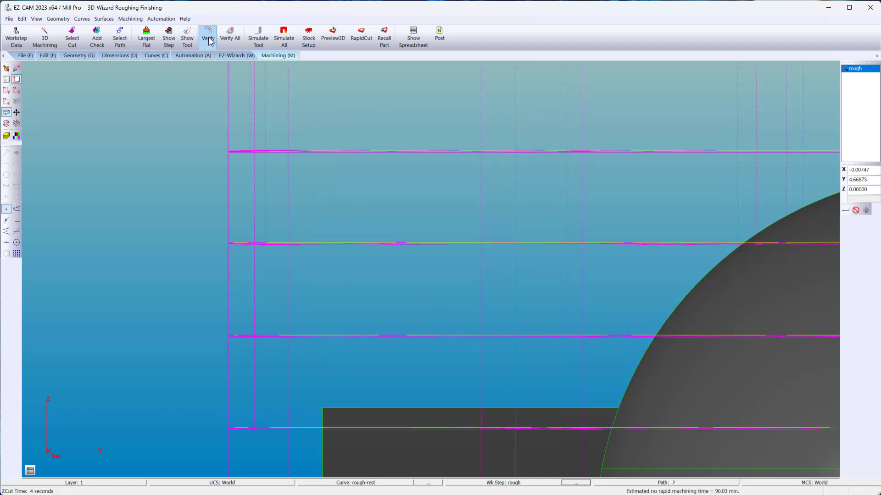
Disable Ignore Flats for the rough workstep and set its plunge to Zig-Zag with a distance of .05 and an angle of 20
double_click(855, 68)
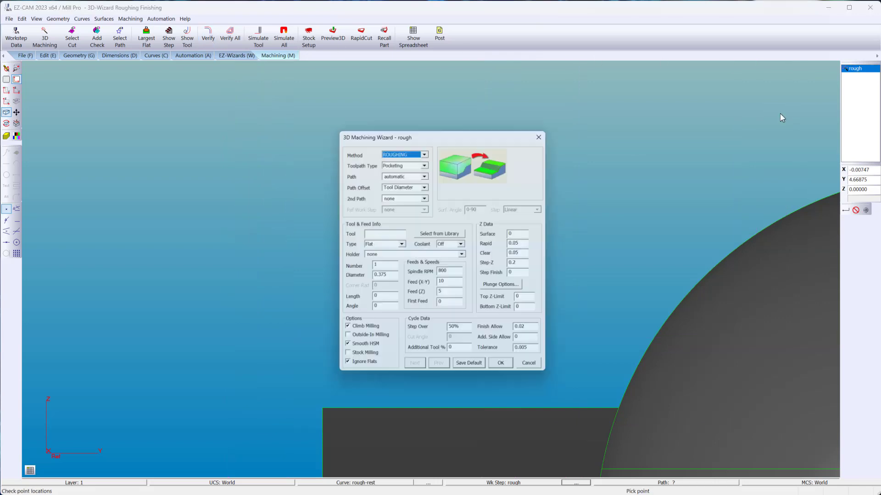
left_click(347, 366)
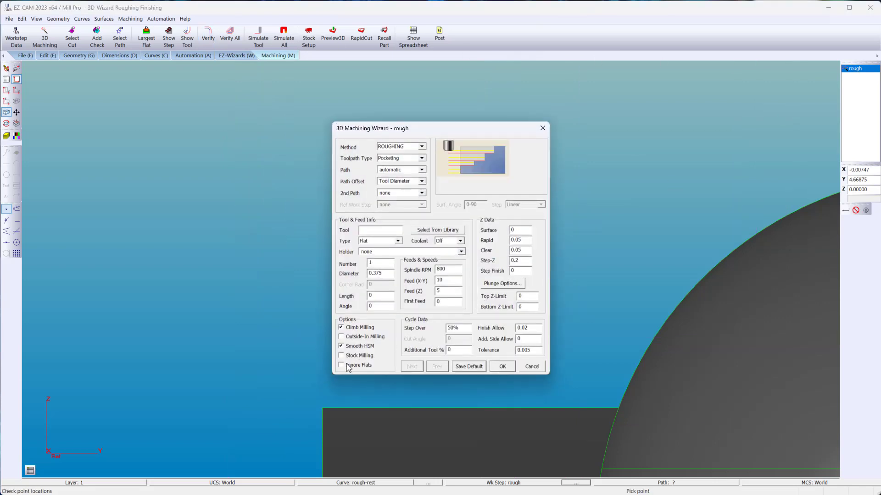
left_click(494, 284)
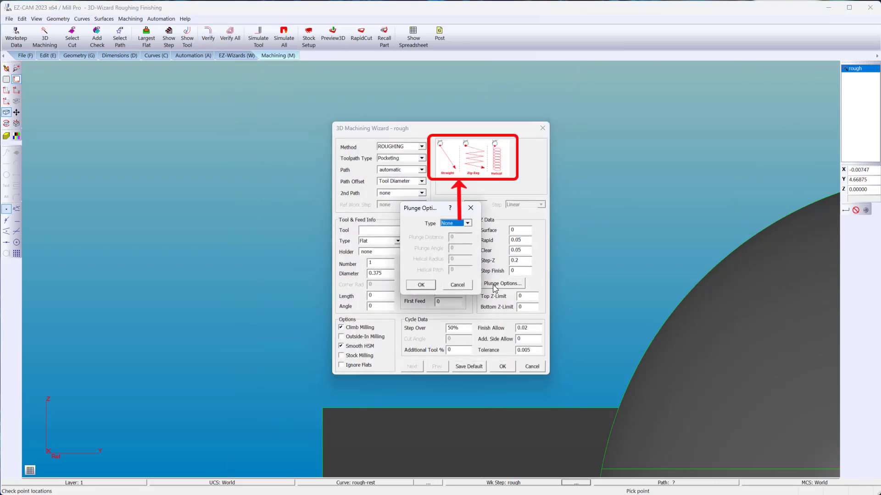
left_click(468, 224)
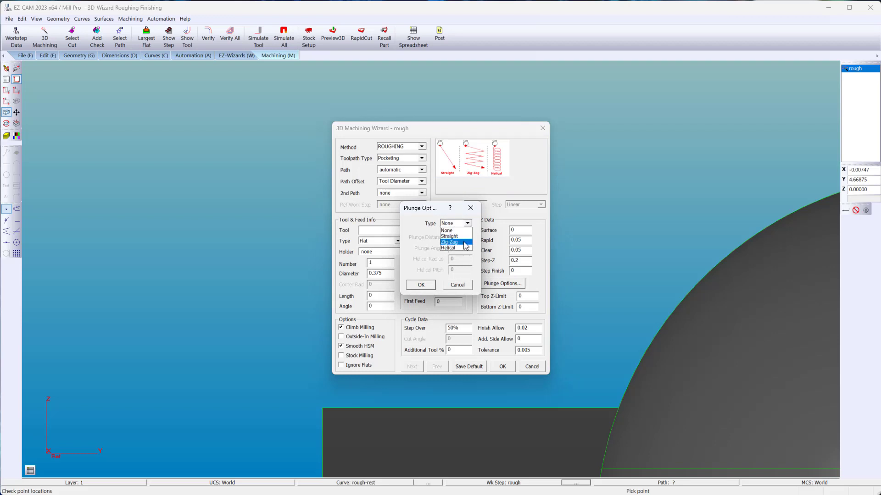
left_click(451, 242)
double_click(464, 238)
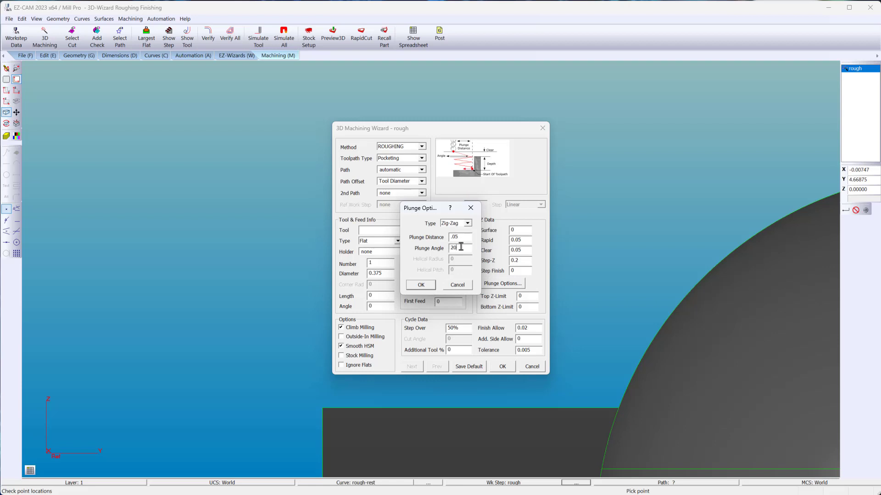
left_click(421, 285)
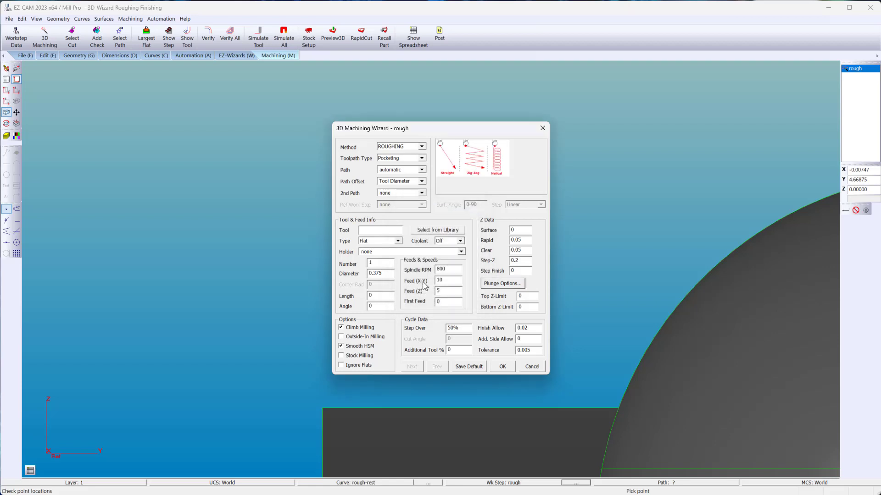
left_click(503, 367)
Verify the rough toolpath, examine its zig-zag plunge moves, and preview the cut stock in 3D
left_click(214, 36)
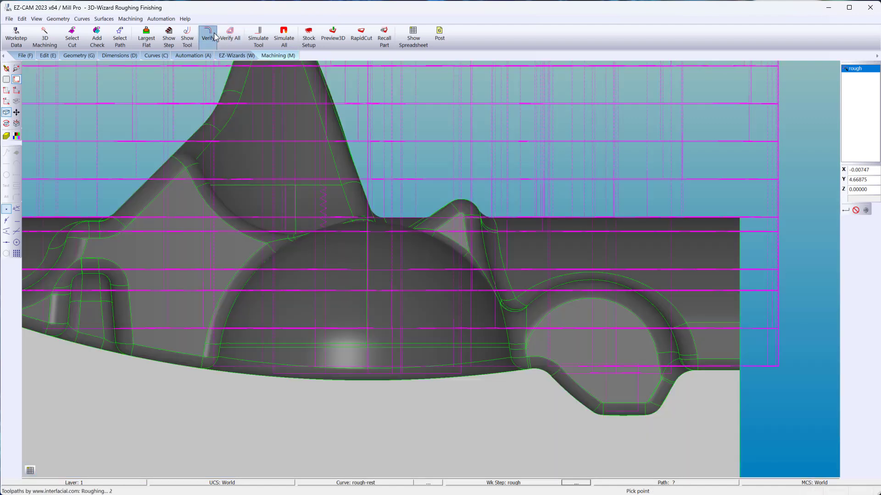
scroll(310, 194, "up", 5)
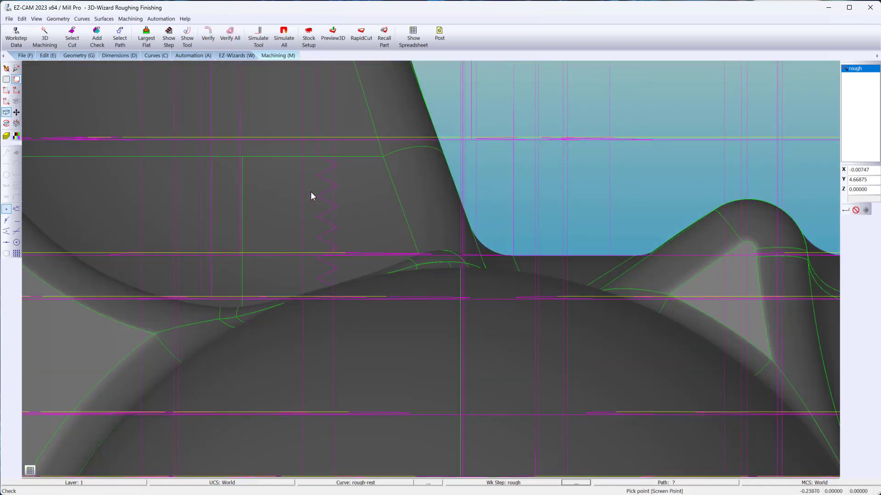
scroll(310, 195, "down", 5)
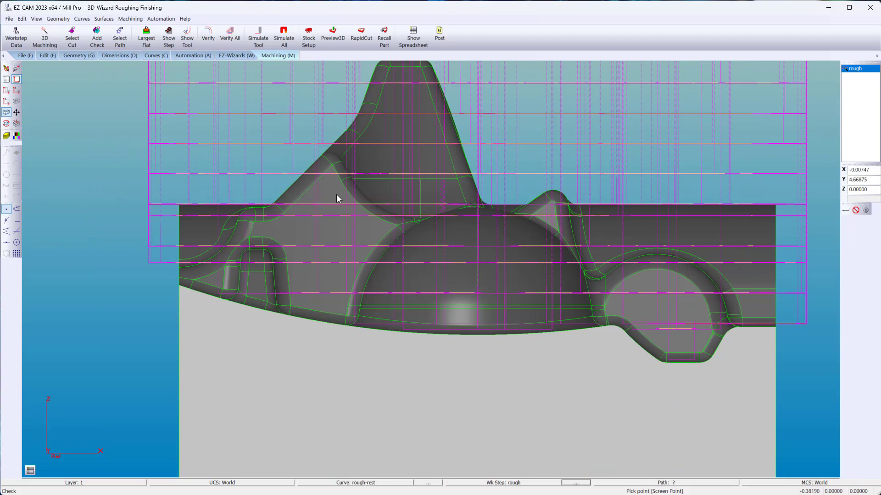
scroll(338, 198, "down", 1)
middle_click_drag(454, 210, 403, 252)
left_click(333, 35)
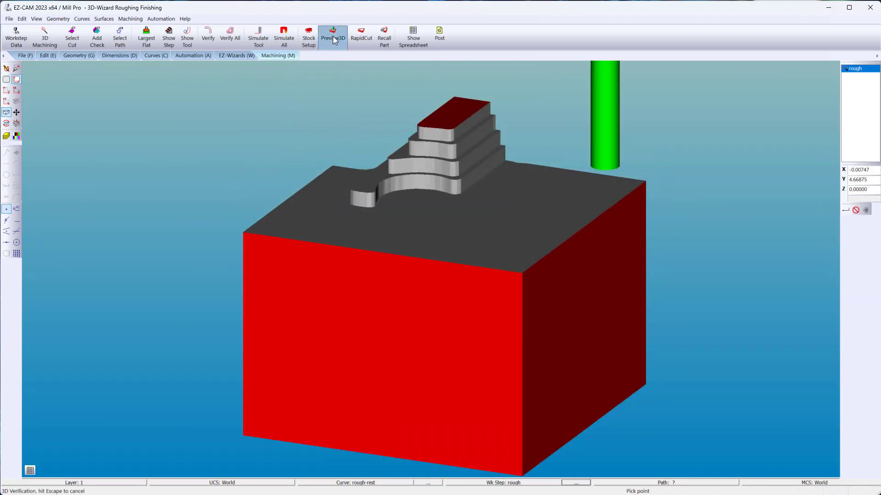
Set the rough workstep's Step Finish to .04
double_click(848, 69)
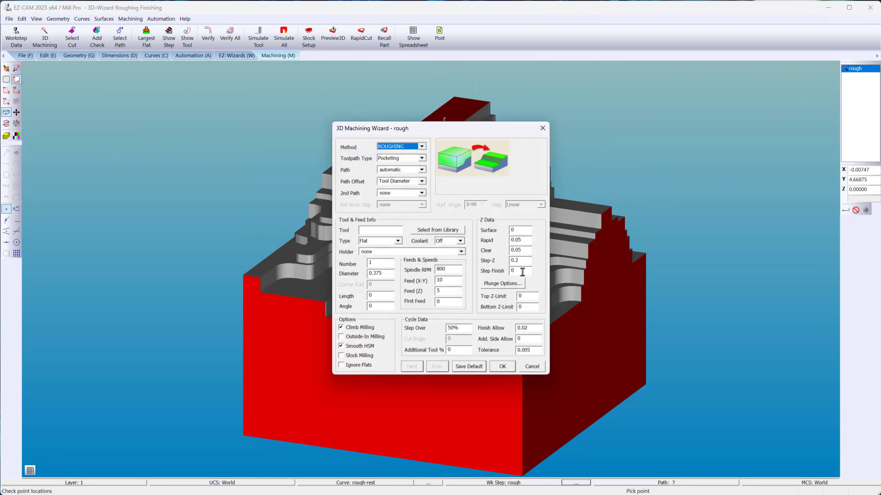
double_click(522, 272)
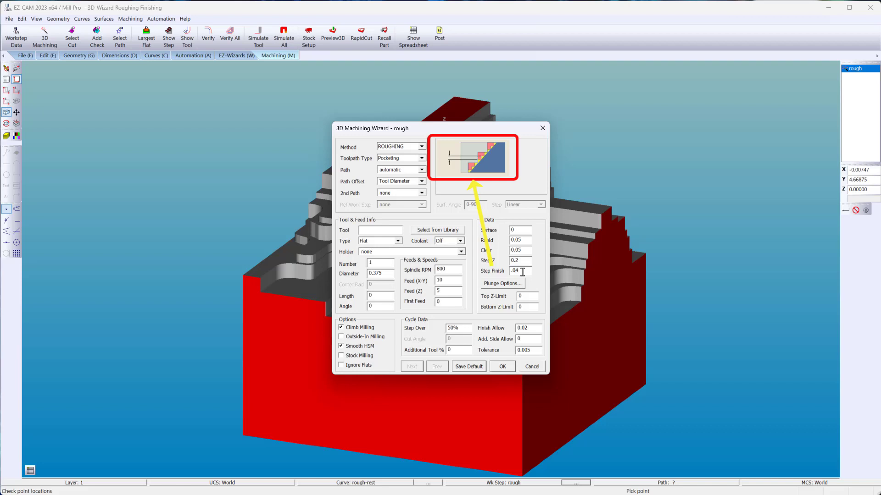
left_click(503, 366)
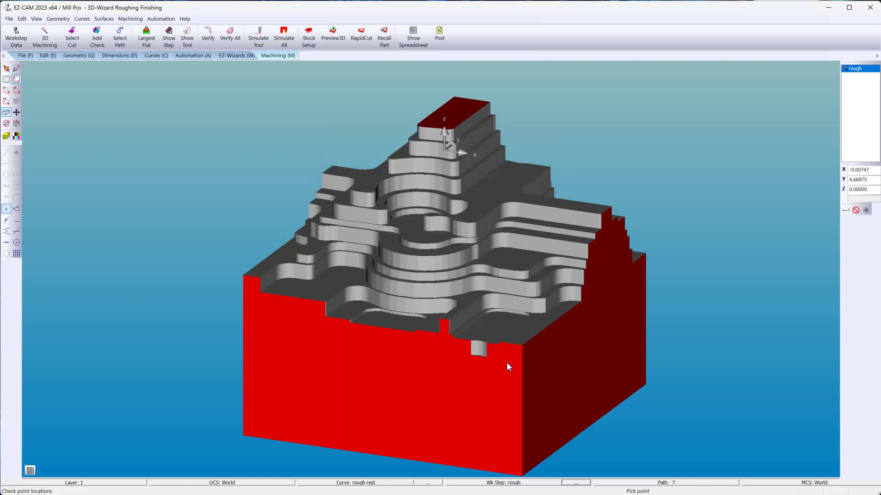
Verify the rough toolpath with the finer finish steps and inspect the stepped surfaces in the 3D preview
left_click(6, 68)
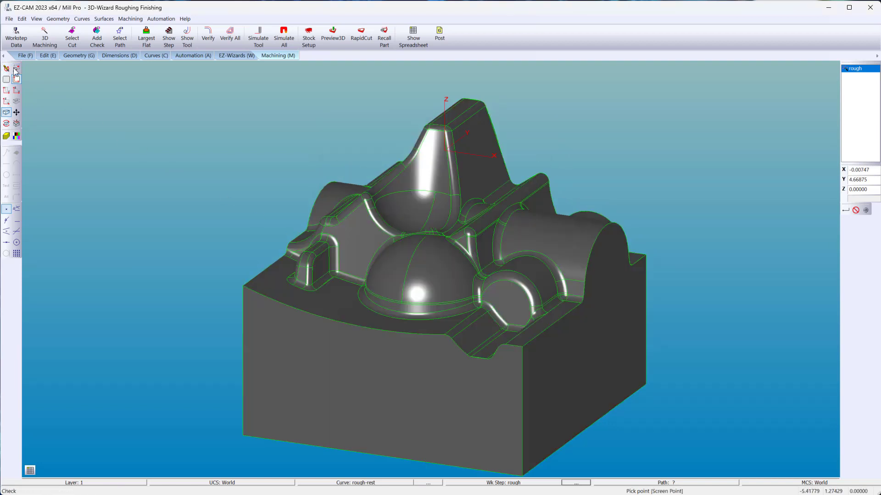
left_click(205, 49)
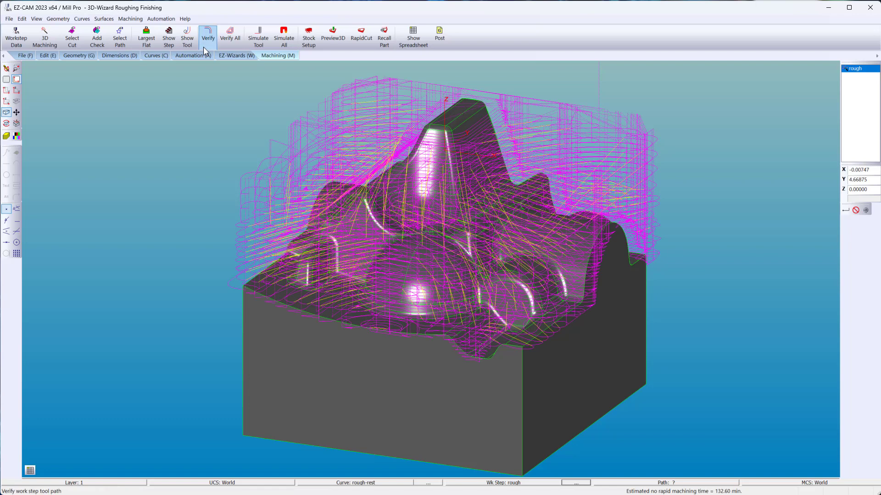
left_click(325, 34)
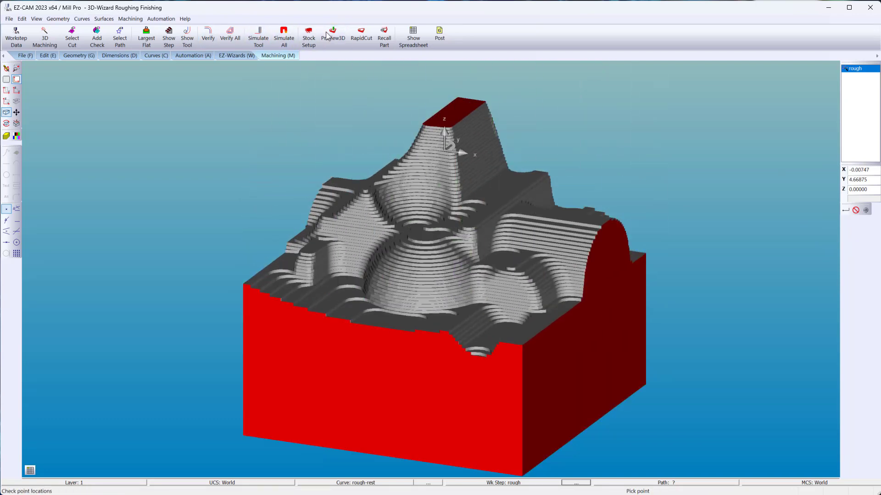
left_click_drag(519, 192, 551, 225)
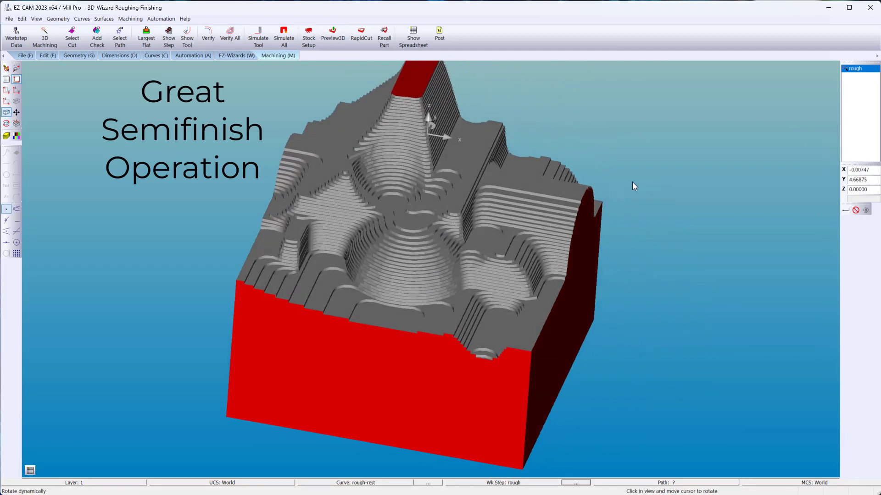
Review the Additional Tool % and Add. Side Allow settings of the rough workstep
double_click(854, 70)
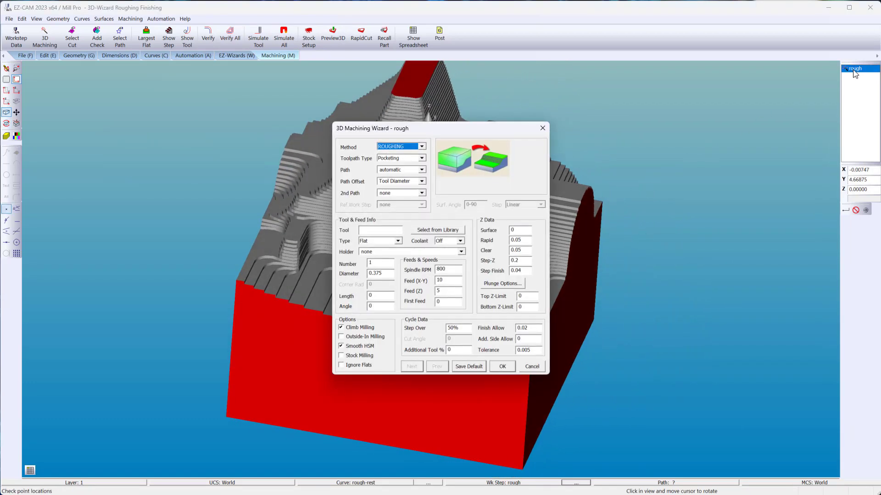
left_click(450, 351)
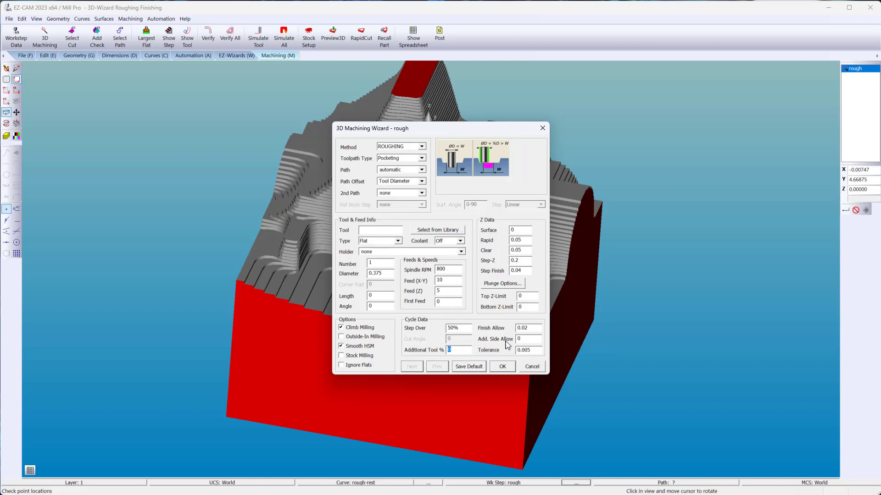
left_click(523, 339)
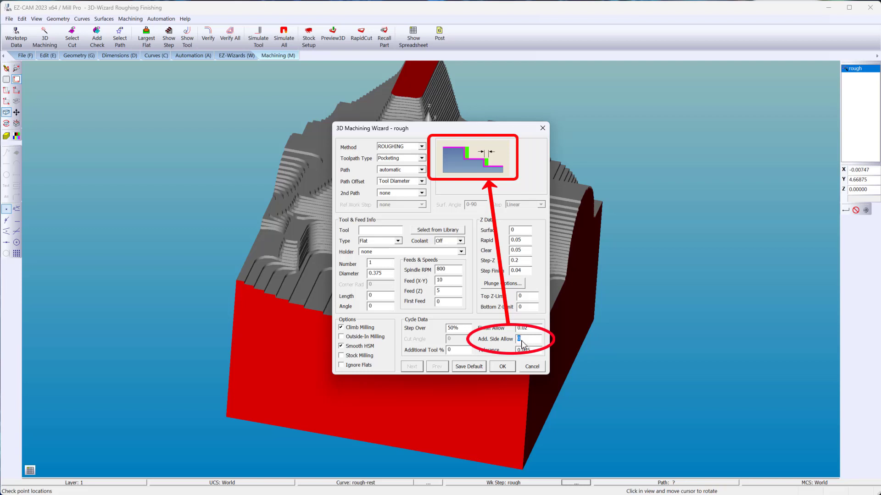
left_click(505, 365)
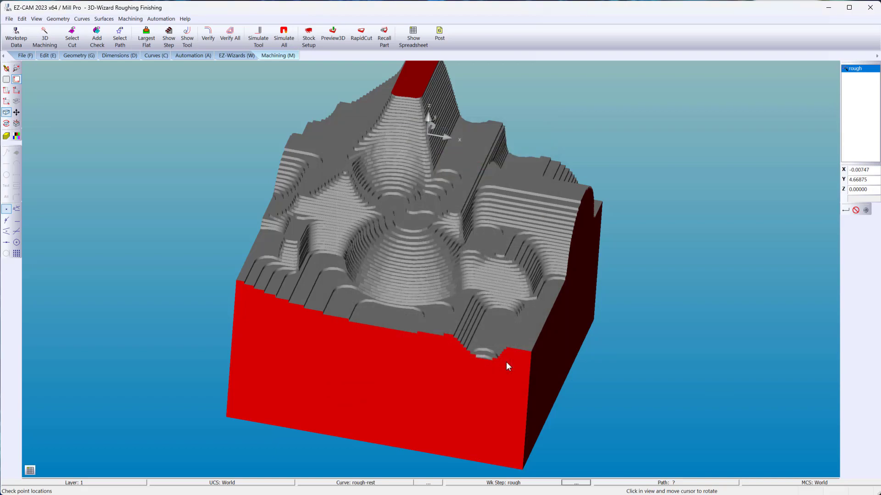
Redraw the part and create a new 3D machining workstep with the ID rerough
left_click(7, 69)
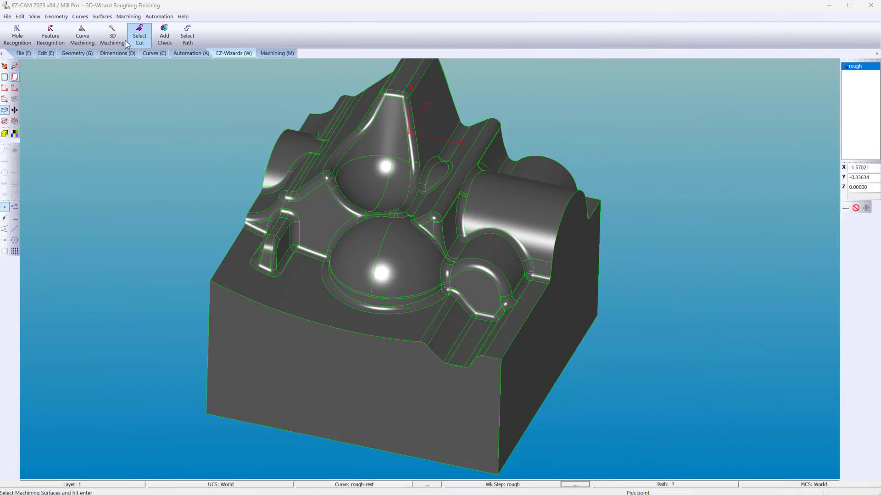
left_click(119, 39)
type("rerough")
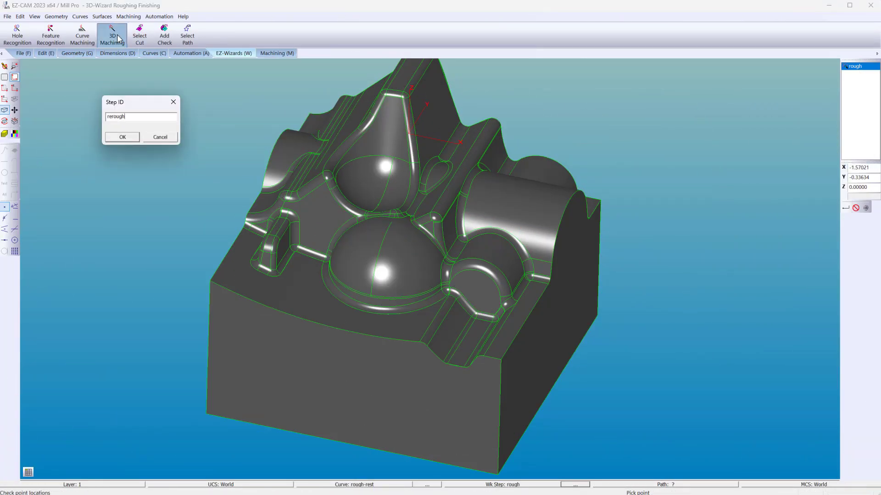
left_click(116, 138)
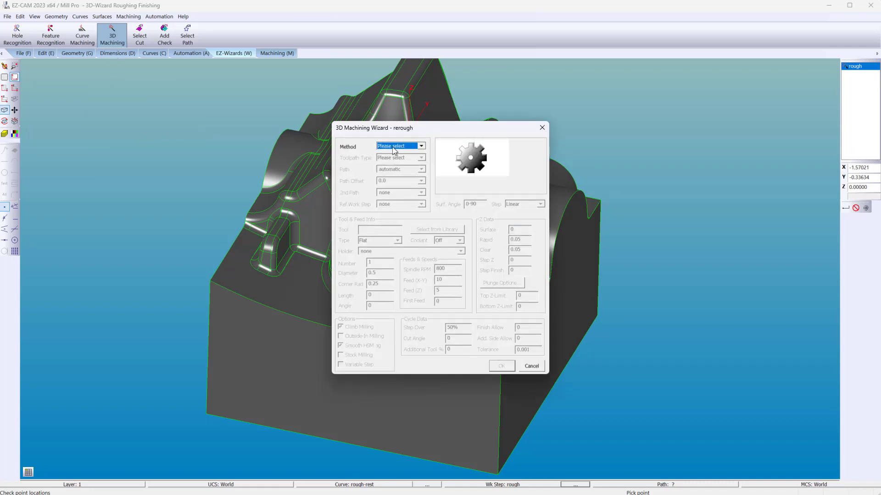
Set the rerough workstep's method to RE-ROUGHING with a Pocketing toolpath and rough as the reference work step
left_click(393, 148)
left_click(404, 163)
left_click(420, 159)
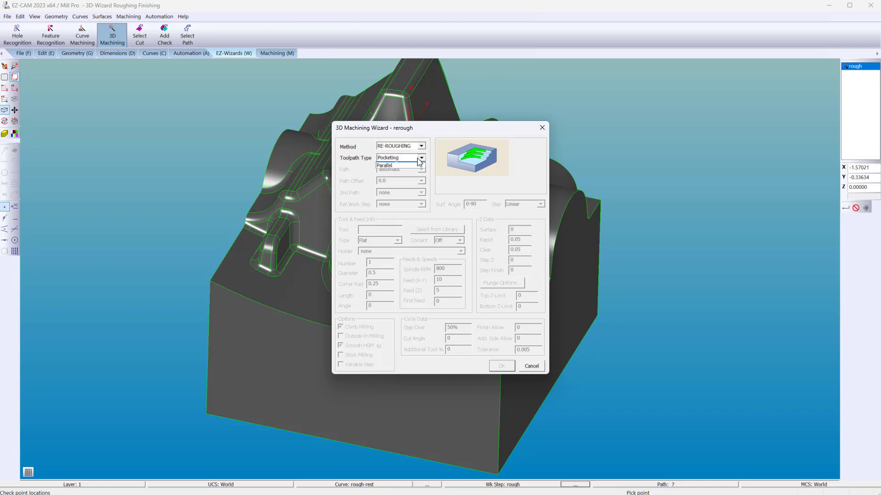
left_click(417, 170)
left_click(421, 204)
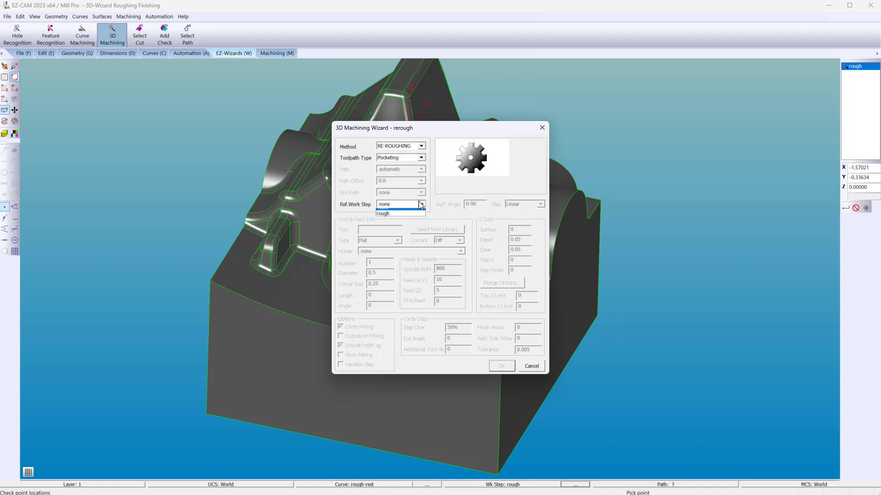
left_click(415, 213)
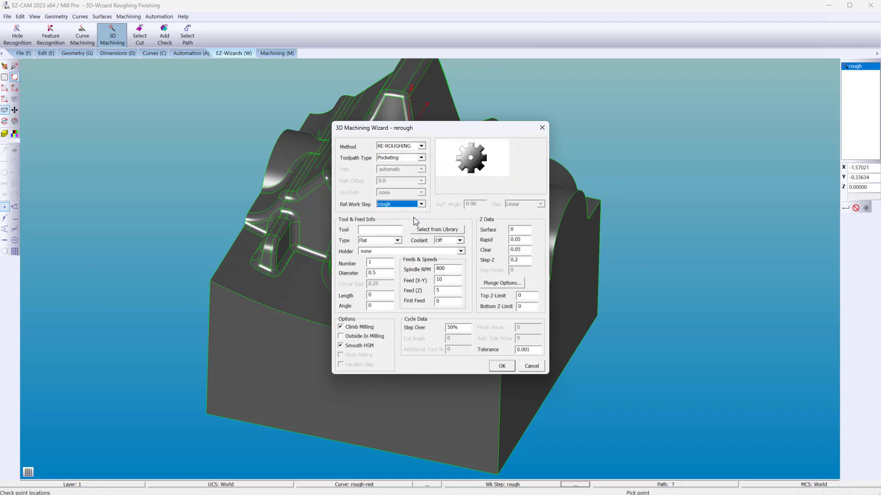
Give the rerough workstep tool number 2 with a 0.1875 diameter and a Step-Z of 0.1, and accept it
left_click(389, 264)
left_click(379, 273)
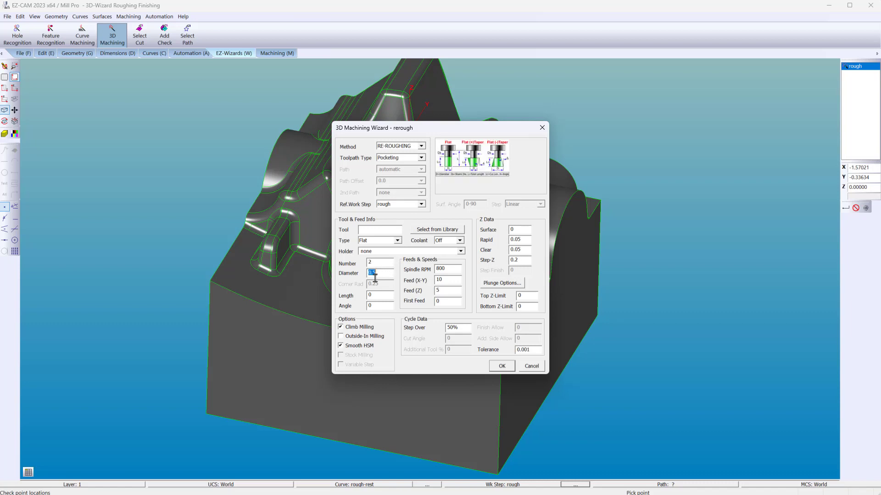
type(".")
left_click(521, 261)
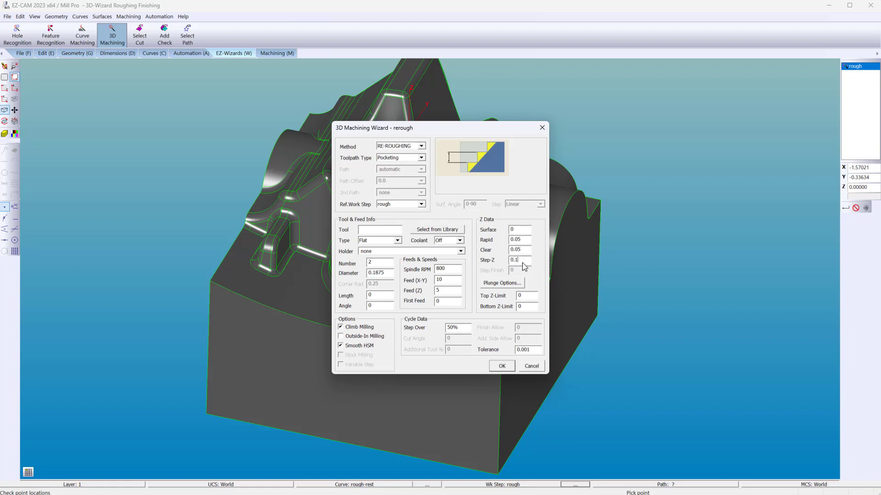
type("0.1")
left_click(501, 365)
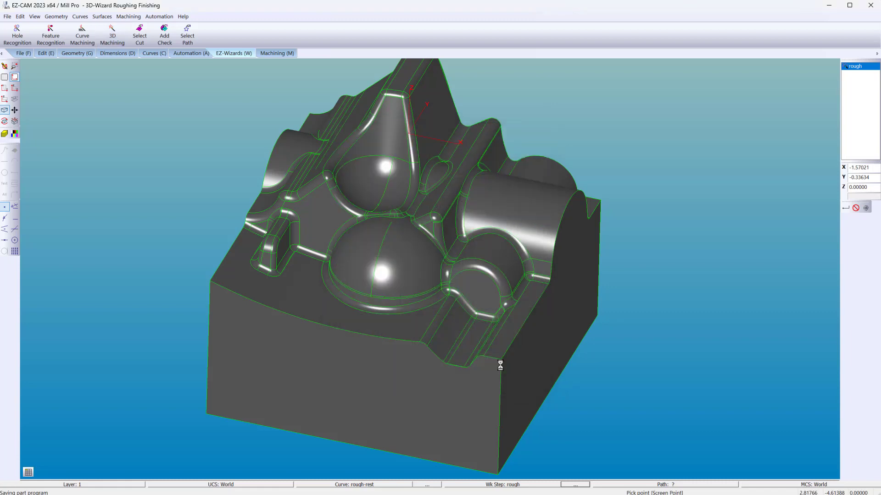
Verify the rerough toolpath and inspect the re-roughed areas in the 3D preview
left_click(280, 54)
left_click(204, 39)
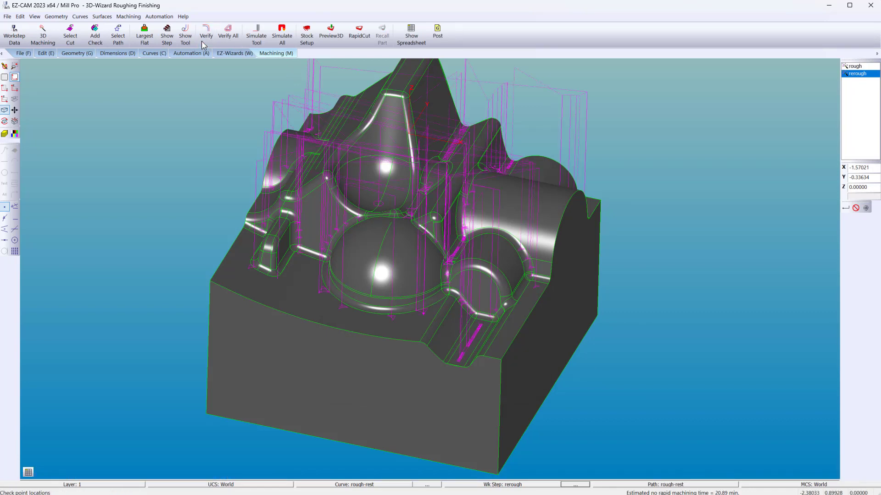
middle_click_drag(415, 135, 440, 155)
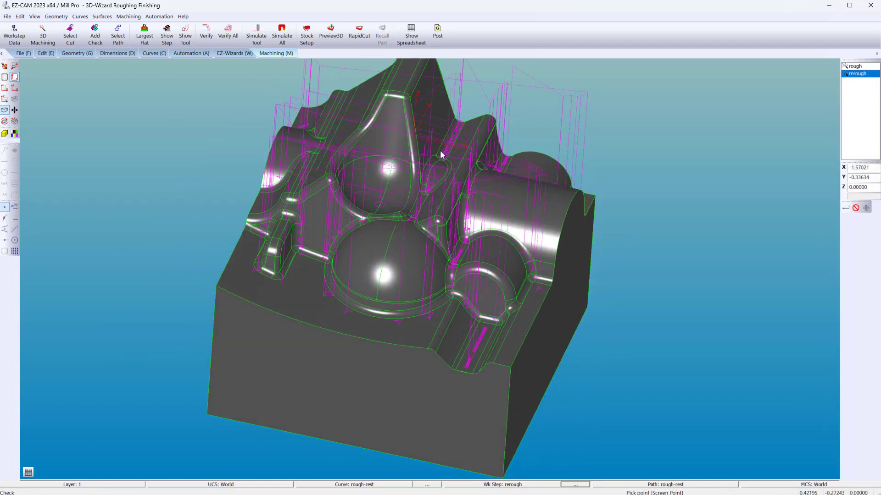
left_click(331, 37)
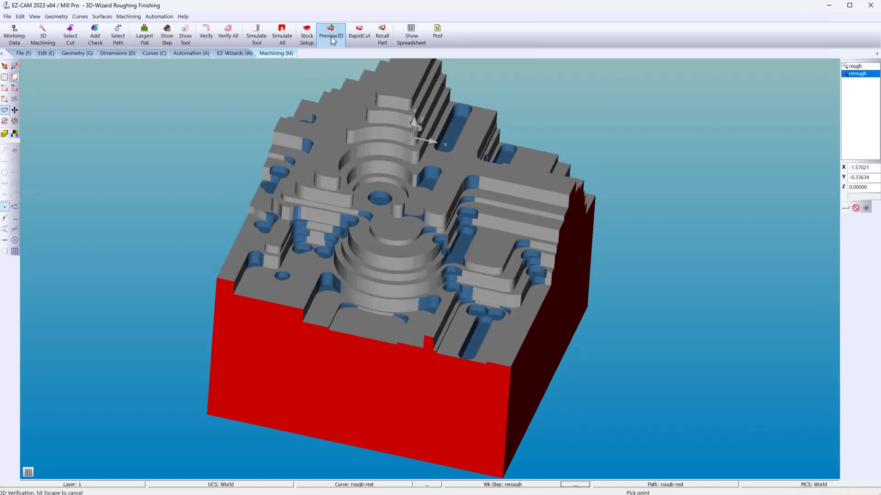
middle_click_drag(469, 125, 484, 141)
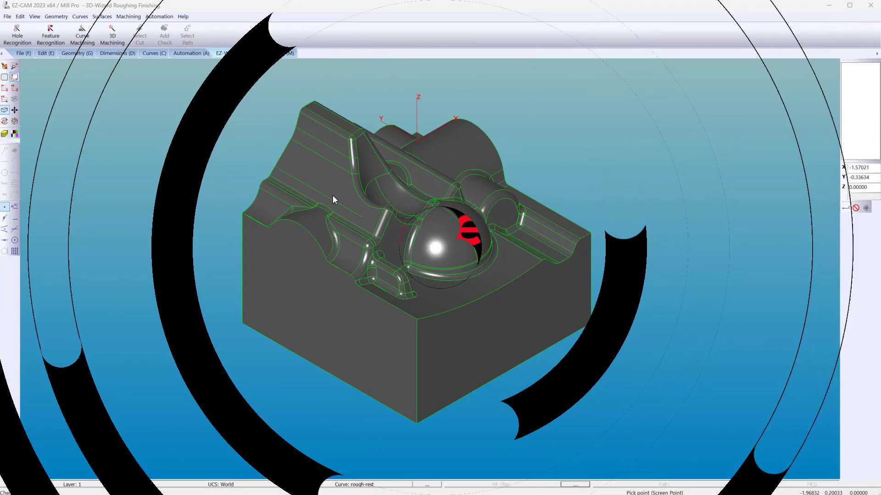
Create a new 3D machining workstep with the ID plunge mill
left_click(125, 37)
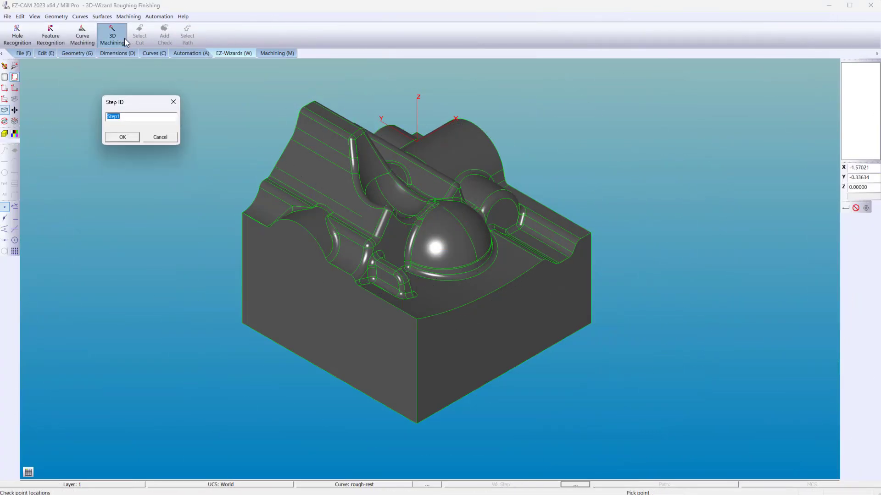
type("plunge mill")
left_click(129, 137)
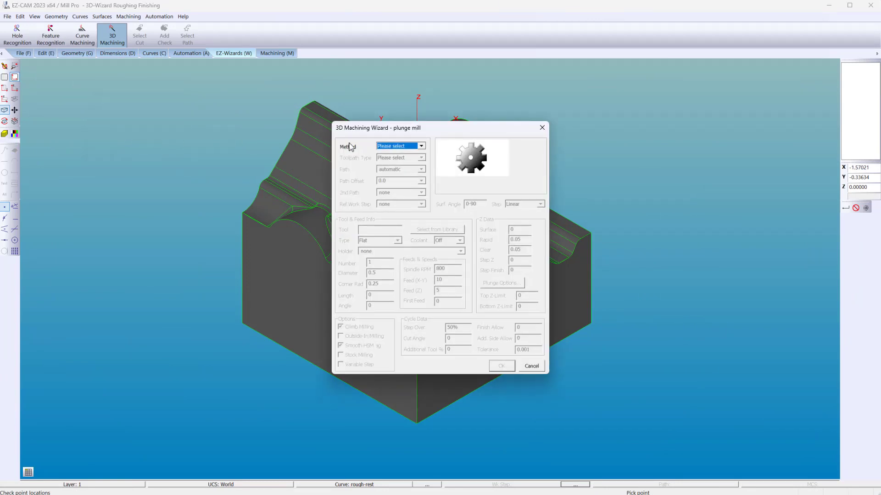
Set the plunge mill workstep to ROUGHING with the Plunging toolpath type, and verify its toolpath in the 3D preview
left_click(421, 146)
left_click(422, 157)
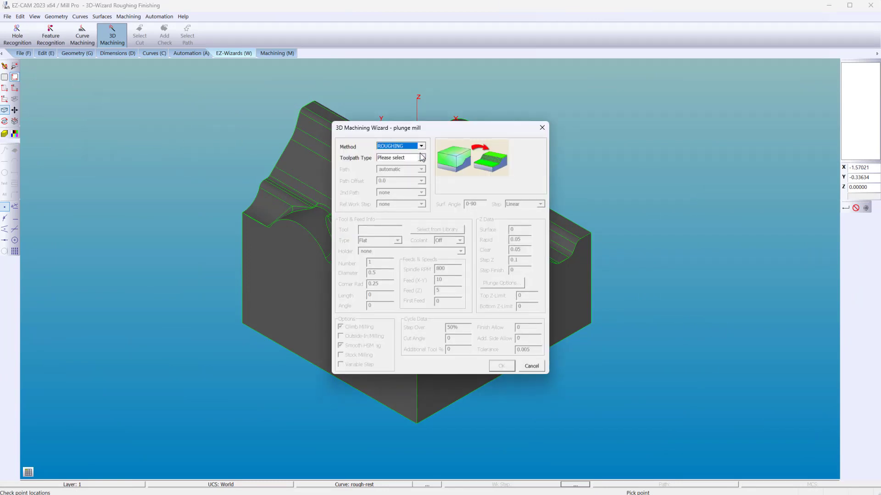
left_click(422, 158)
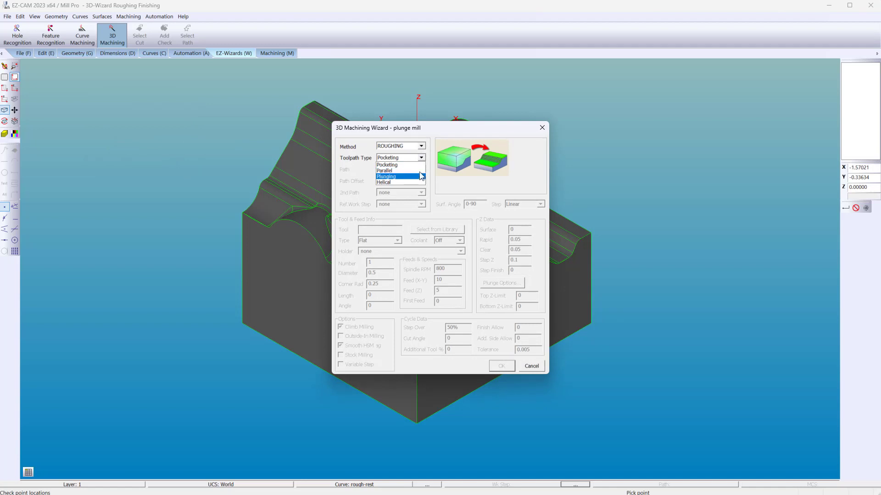
left_click(421, 177)
left_click(502, 366)
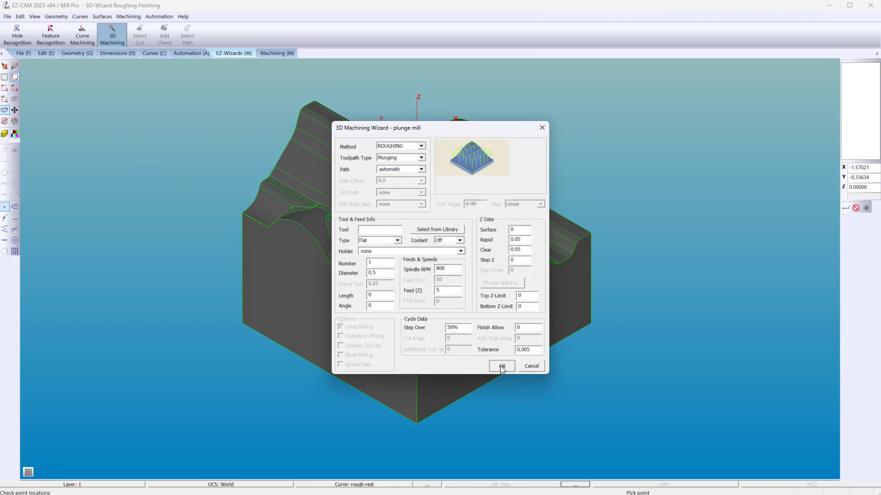
left_click(274, 54)
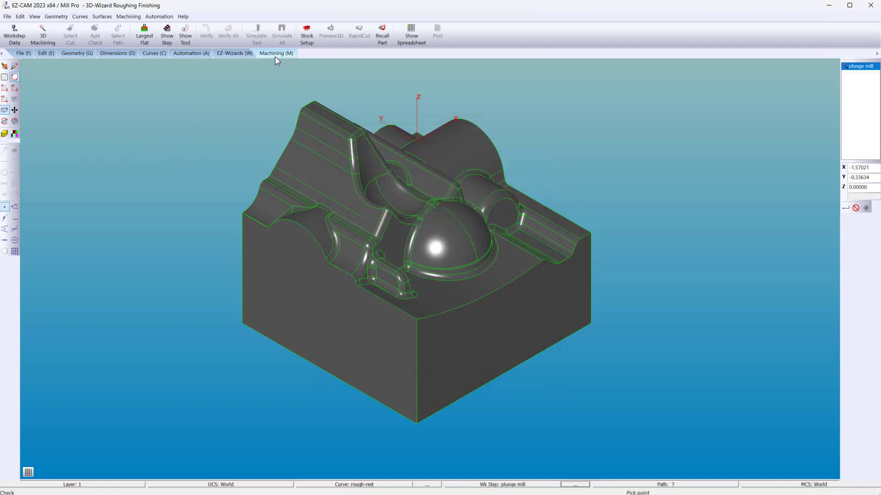
left_click(208, 37)
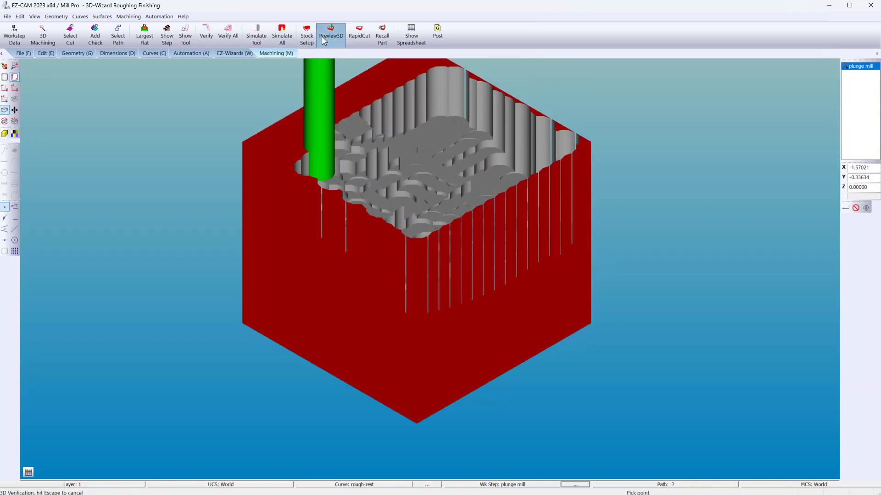
Enable Face Milling in the plunge mill workstep's cycle data
left_click(566, 485)
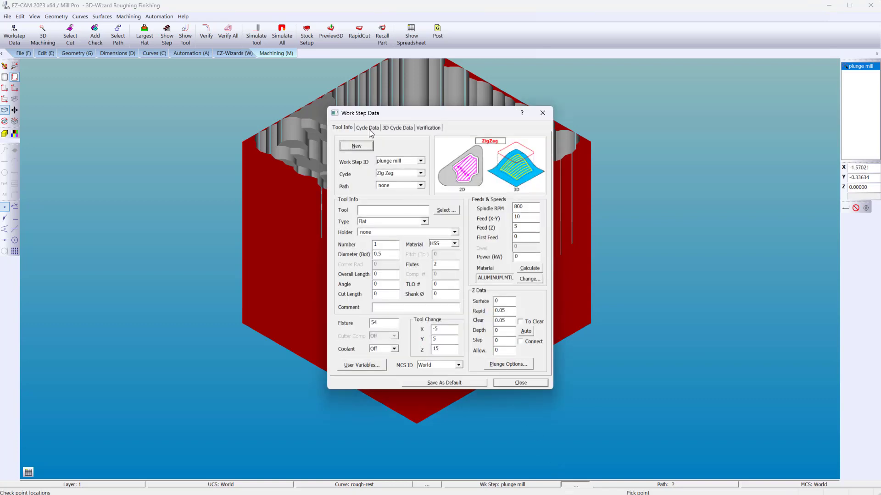
left_click(368, 128)
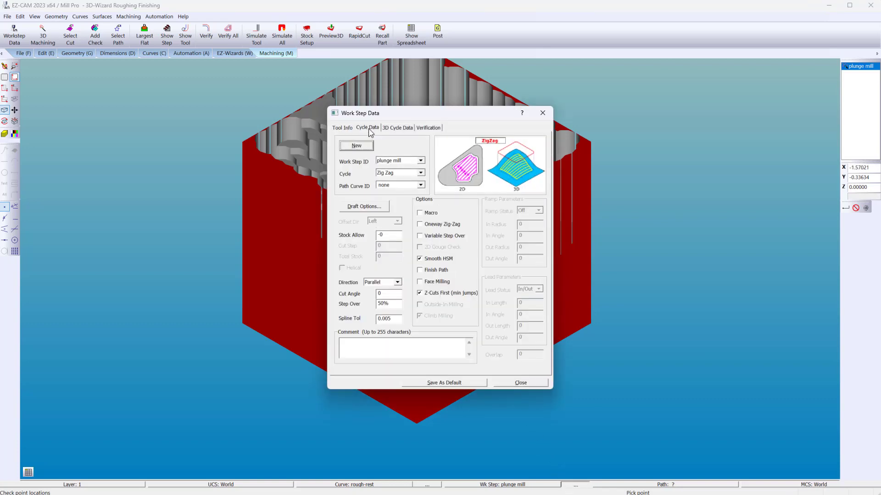
left_click(420, 282)
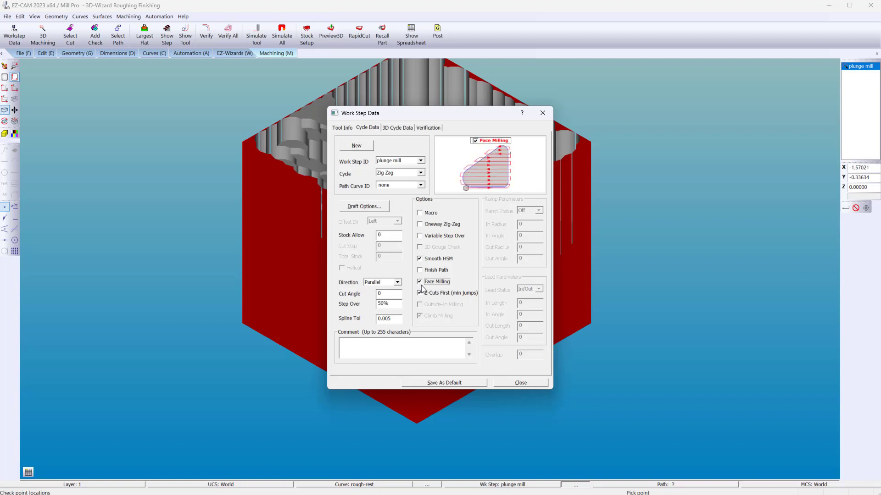
left_click(506, 383)
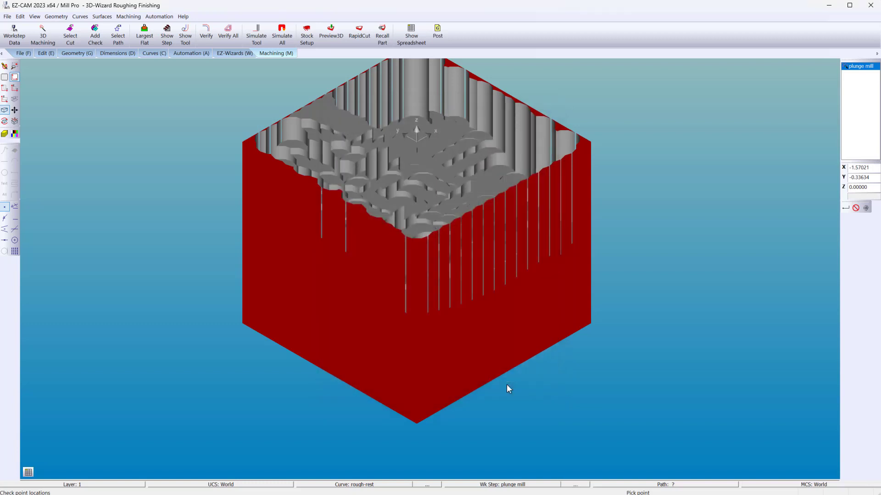
Verify the plunge mill toolpath with Face Milling enabled and inspect it in the 3D preview
left_click(204, 34)
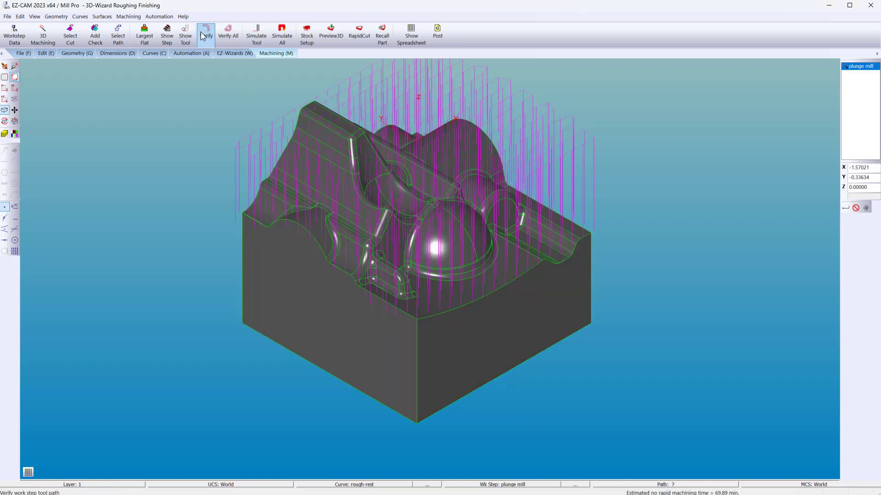
left_click(339, 37)
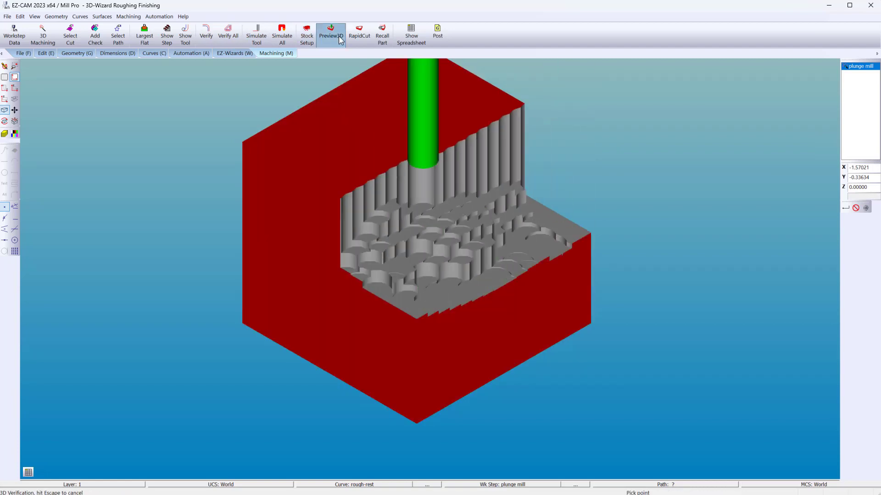
left_click_drag(427, 220, 429, 177)
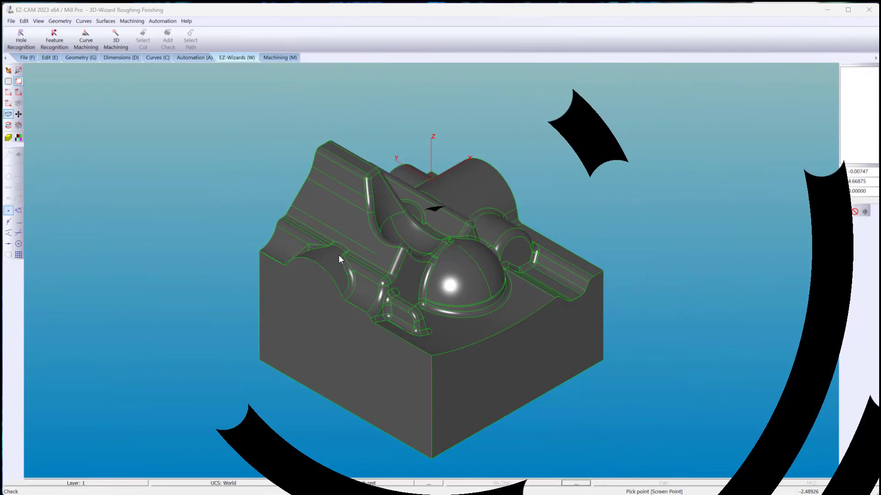
Create a 3D machining workstep with the ID finsh, using the FINISHING method and the 3D Equidistant toolpath type
left_click(123, 38)
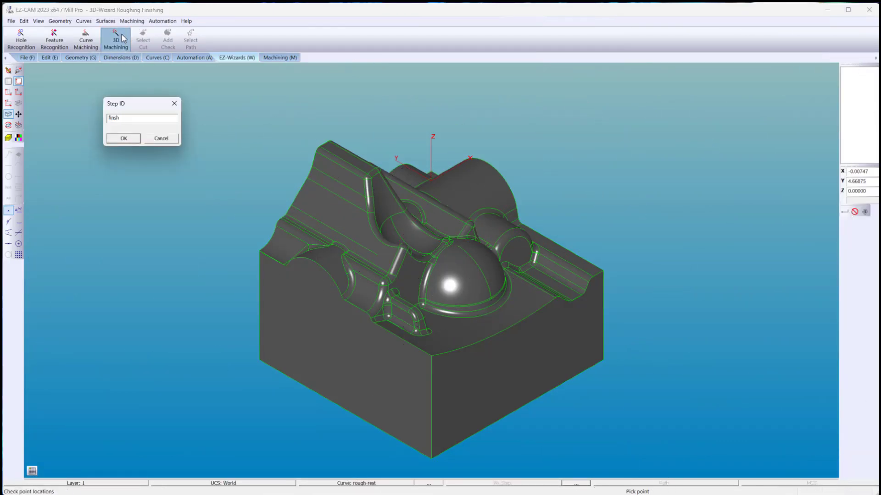
left_click(123, 137)
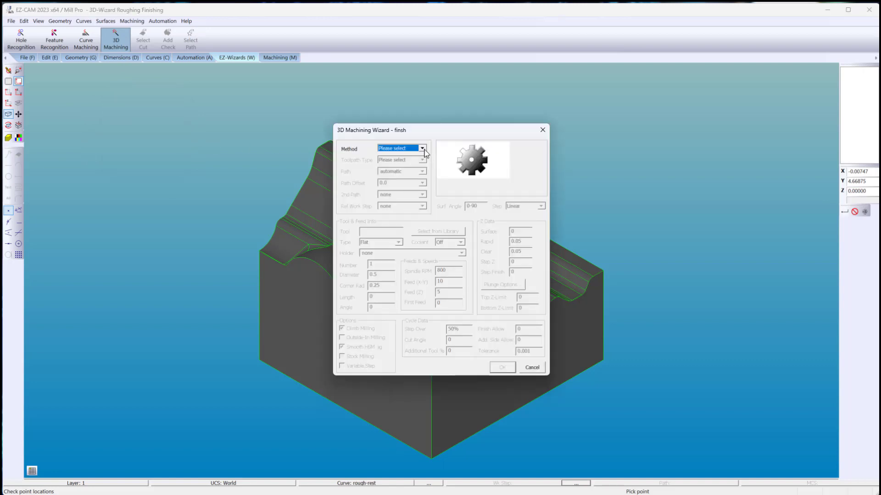
left_click(422, 148)
left_click(413, 167)
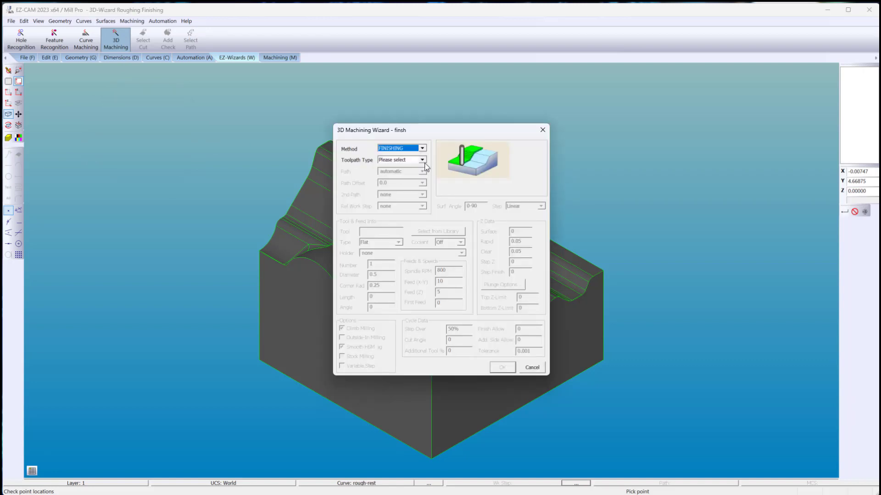
left_click(422, 160)
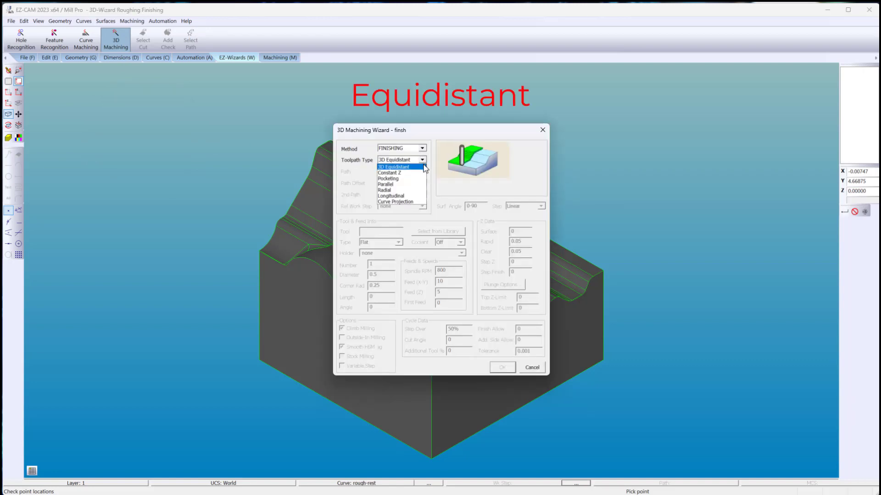
left_click(423, 167)
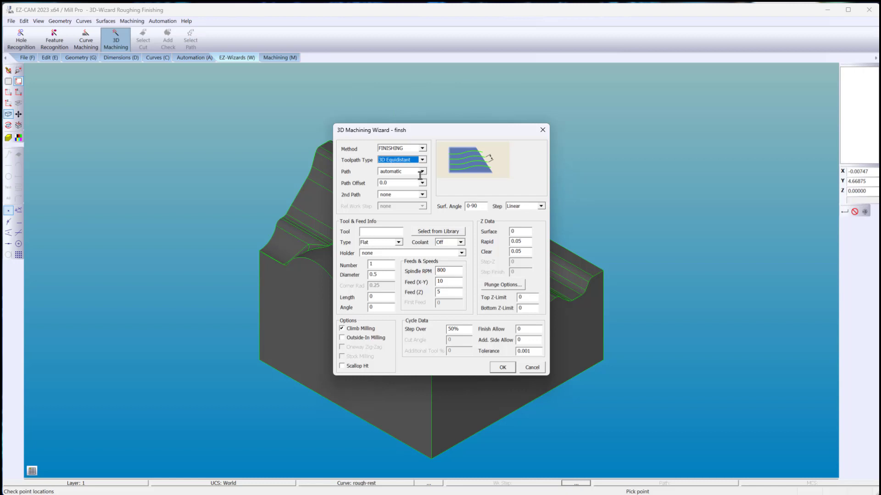
Set the finishing path offset to Less Then Diam. and use a Ball tool with a 0.25 diameter
left_click(422, 183)
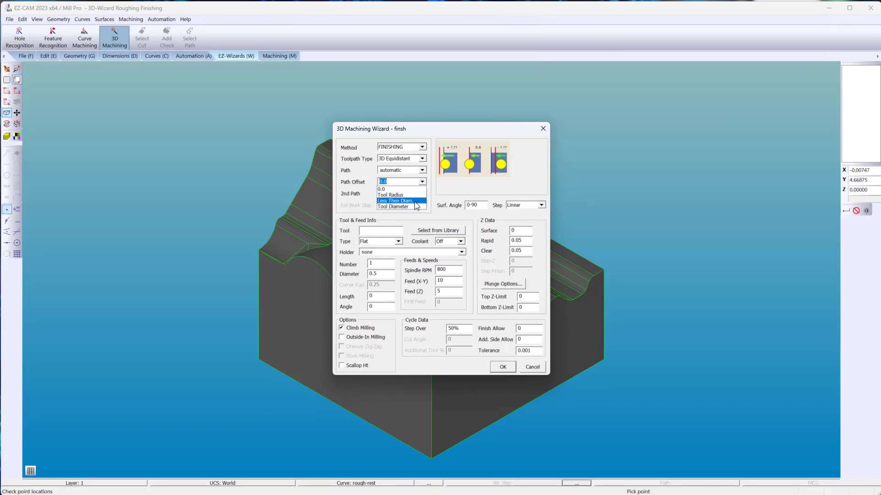
left_click(414, 201)
left_click(398, 241)
left_click(380, 254)
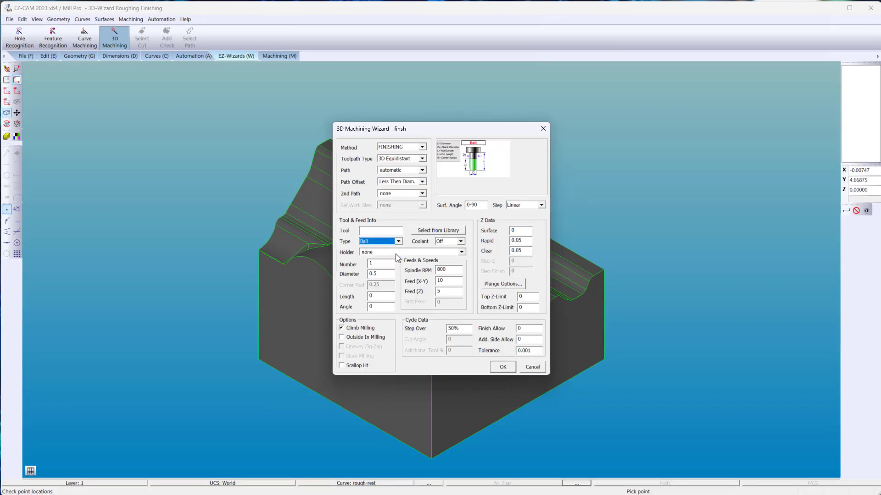
double_click(385, 275)
Set the finishing Step Over to 0.05, switch Scallop Ht on and back off, and accept the workstep
double_click(463, 330)
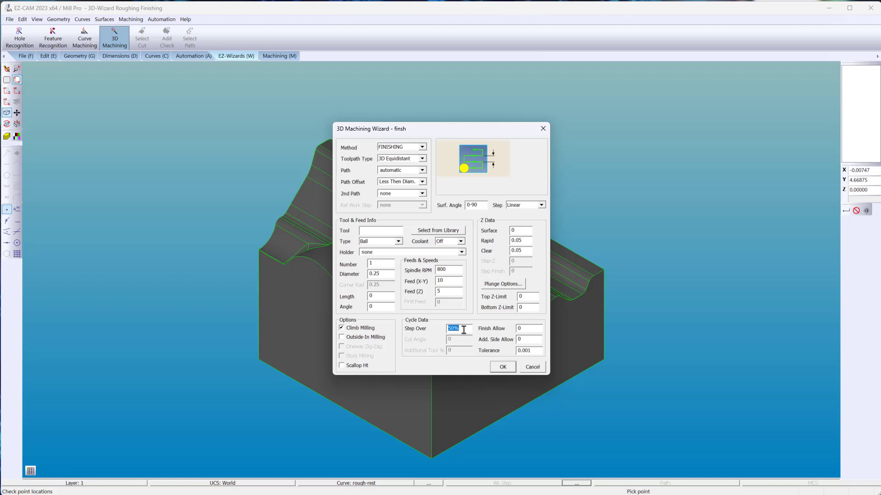
left_click(341, 366)
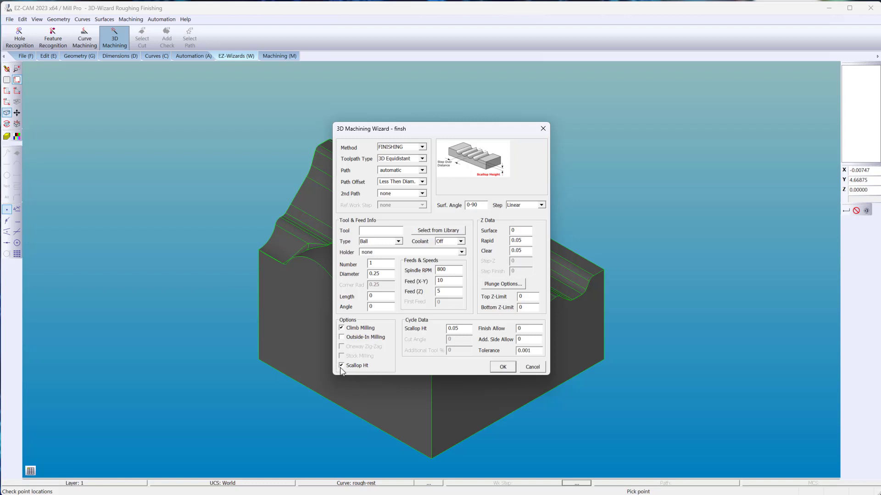
left_click(341, 366)
left_click(501, 367)
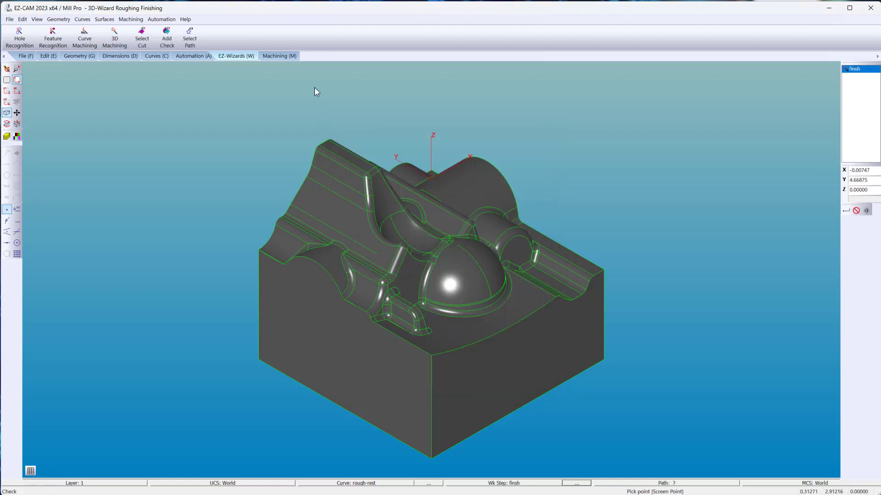
Verify the finsh workstep's toolpath, inspect it on the model from a rotated view, and clear the toolpath display
left_click(294, 56)
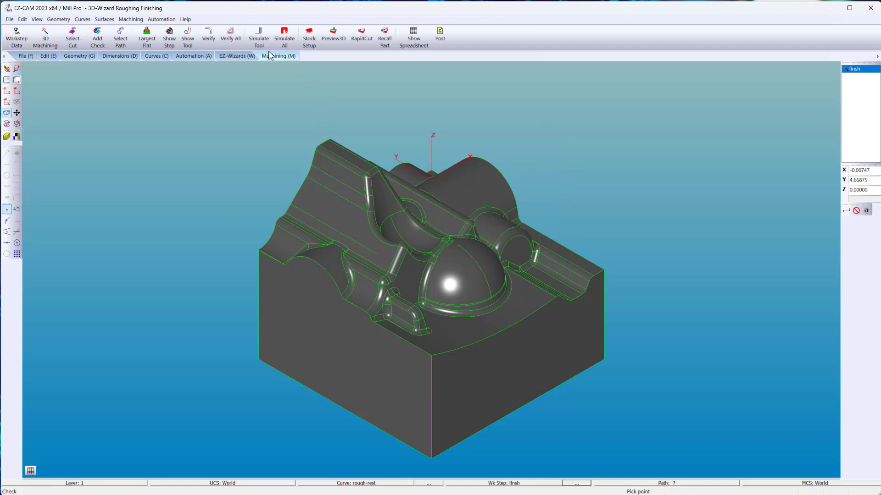
left_click(208, 36)
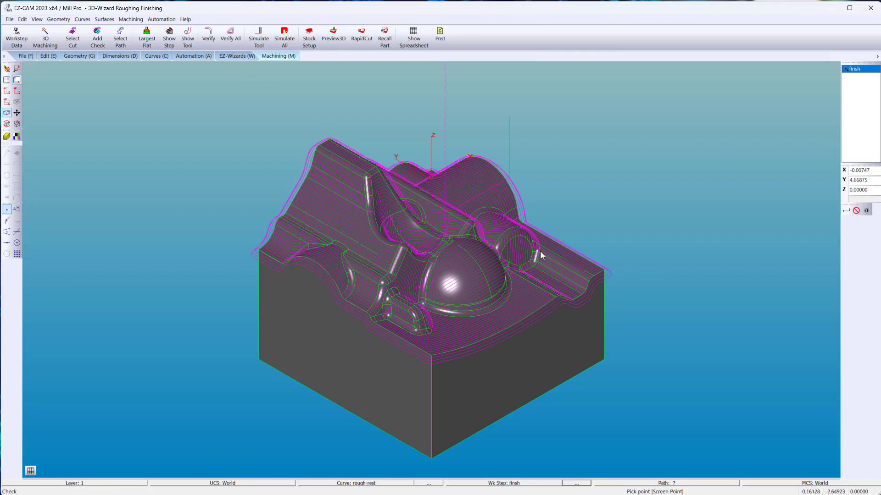
mouse_move(541, 255)
middle_mouse_down()
mouse_move(496, 287)
mouse_move(345, 326)
mouse_move(310, 353)
mouse_move(458, 252)
mouse_move(527, 236)
mouse_move(547, 241)
middle_mouse_up()
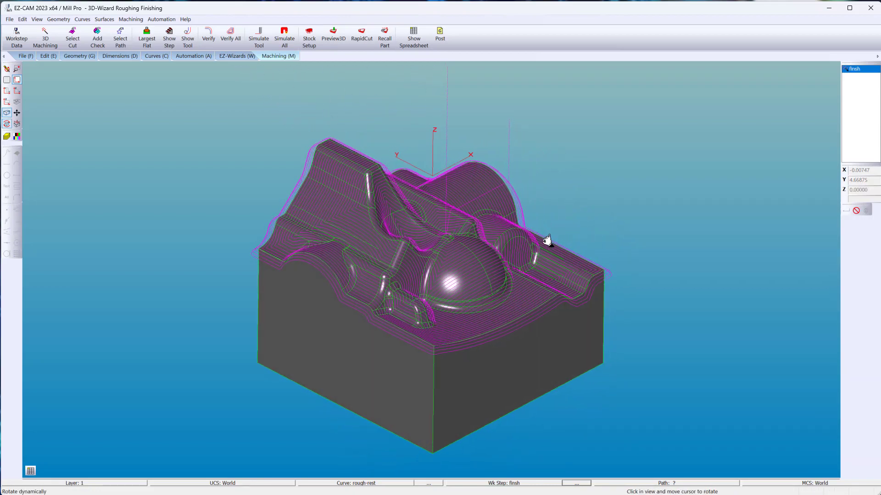
left_click(547, 241)
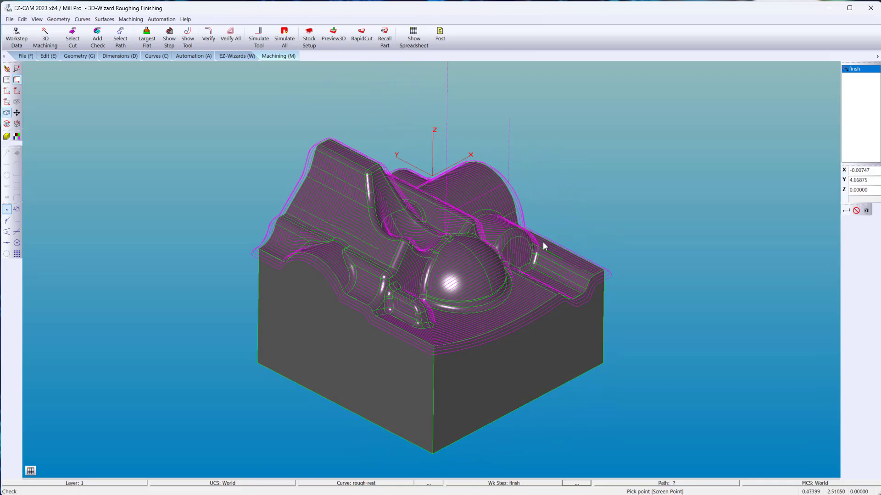
left_click(7, 69)
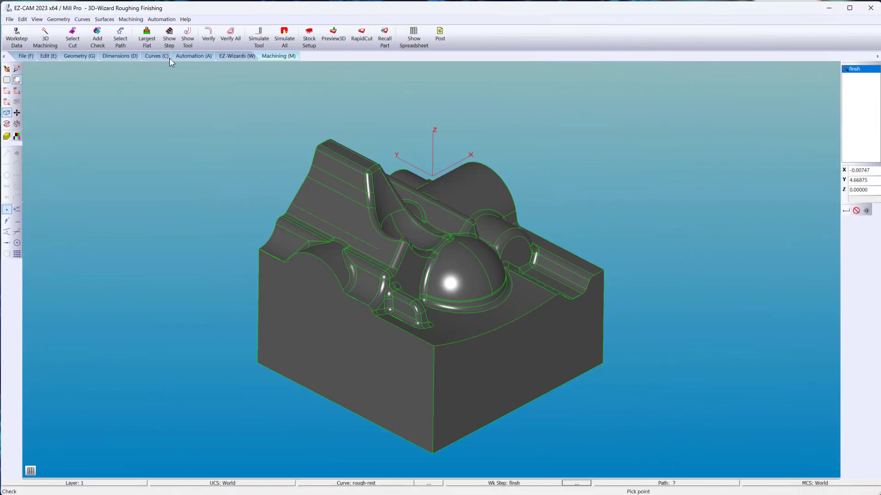
Create a 3D machining workstep with the ID refinish, using the RE-FINISHING method and finsh as the reference work step
left_click(229, 56)
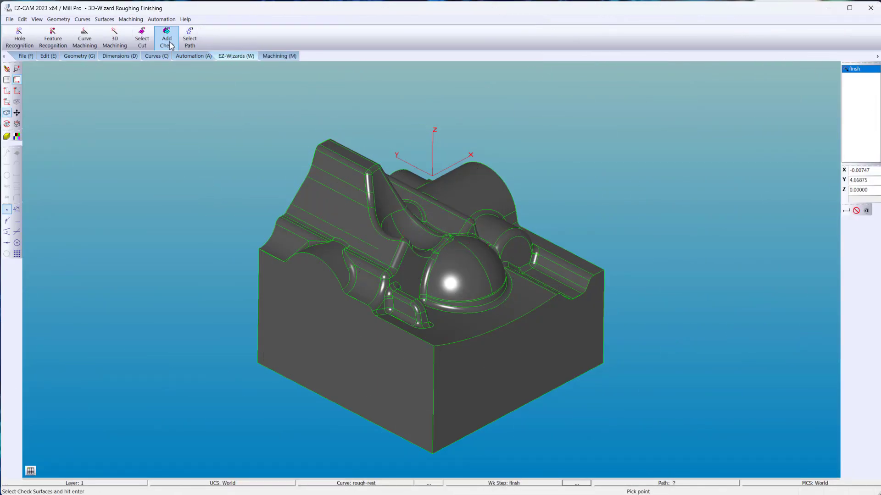
left_click(125, 34)
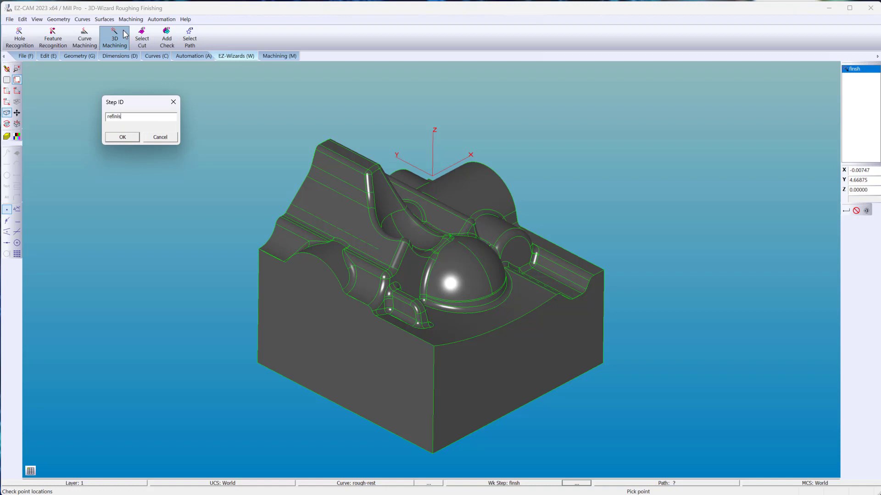
left_click(112, 137)
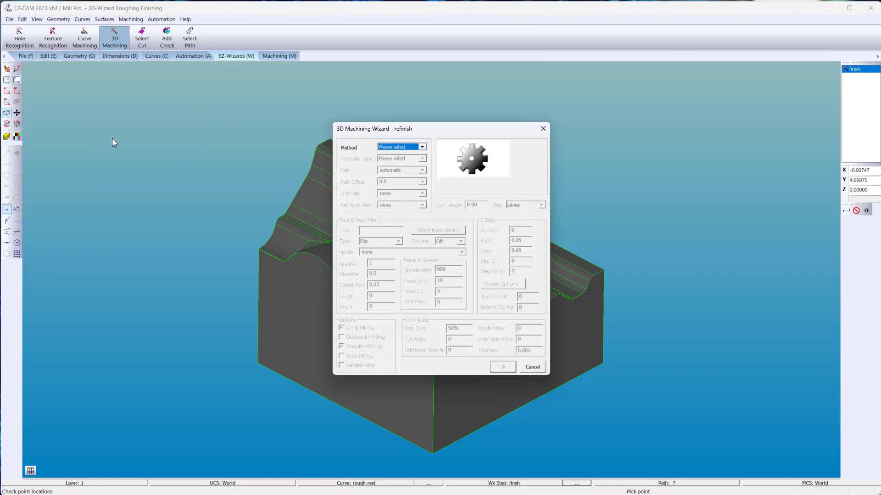
left_click(422, 147)
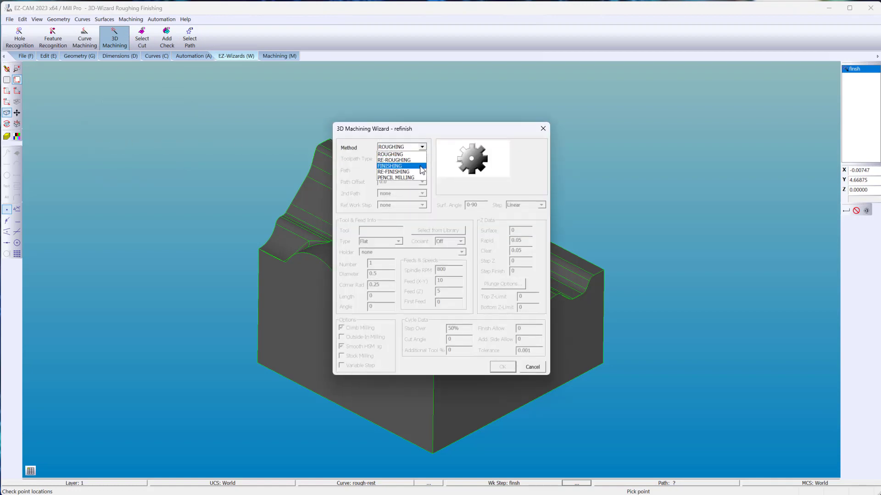
left_click(421, 172)
left_click(422, 205)
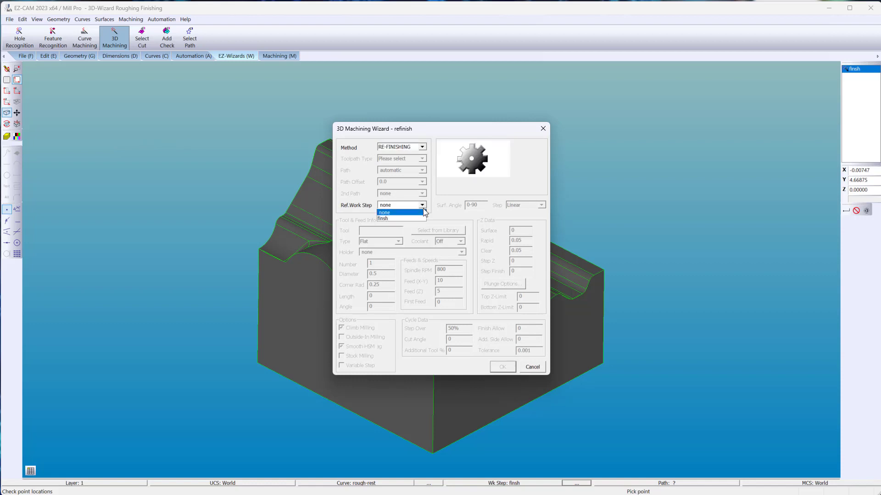
left_click(423, 220)
Use Ball tool number 2 with a 0.0625 diameter and a Step Over of 0.02, and accept the re-finishing workstep
left_click(398, 241)
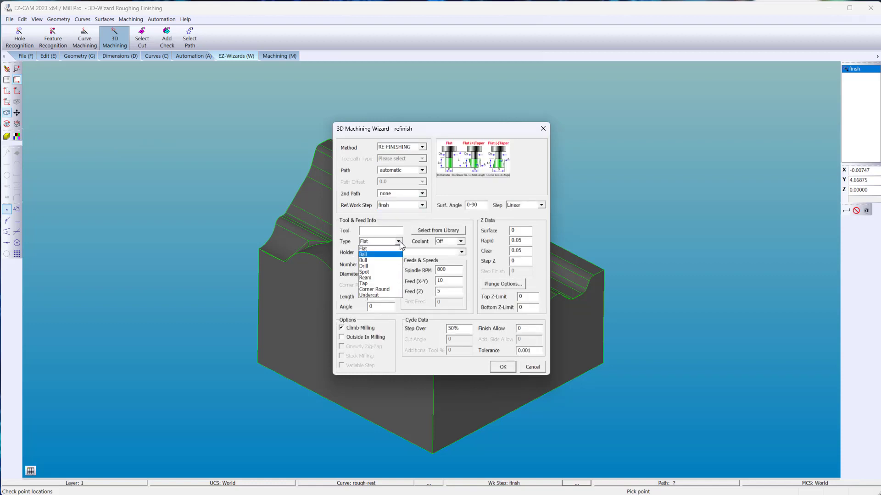
left_click(393, 255)
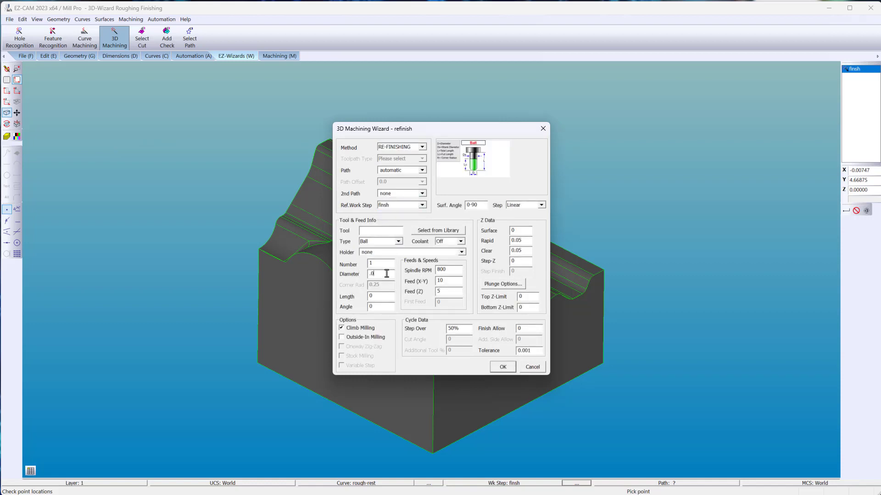
left_click(387, 266)
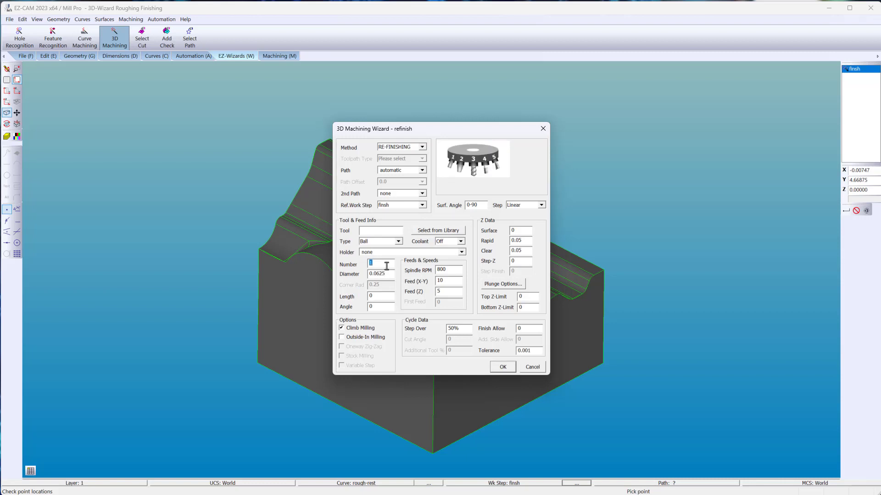
left_click(464, 326)
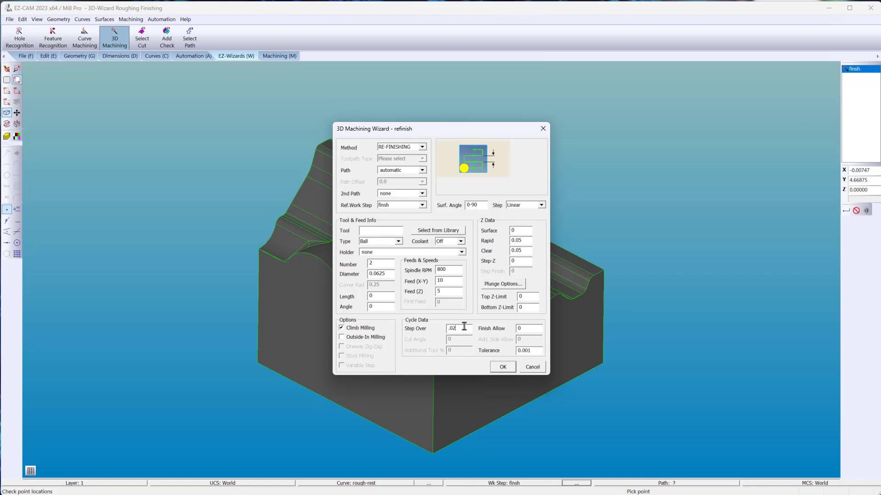
left_click(503, 367)
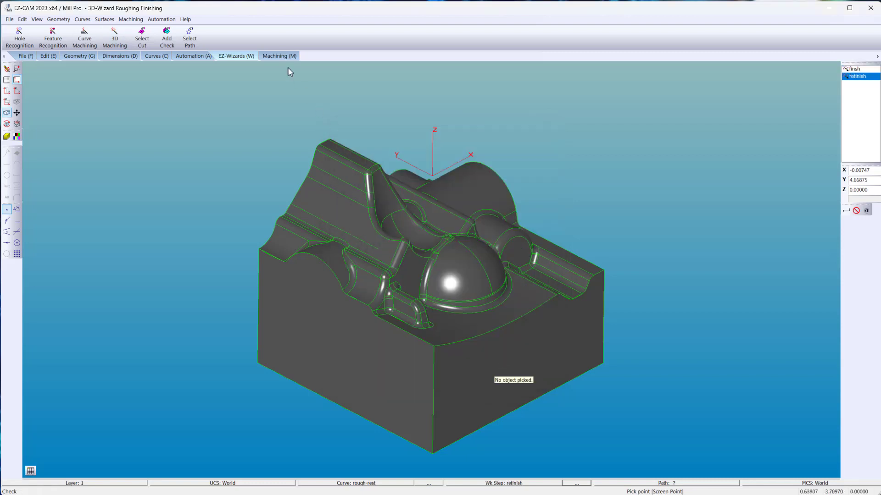
Verify the refinish workstep's toolpath and inspect it in the corners and fillets of the model
left_click(279, 56)
left_click(209, 39)
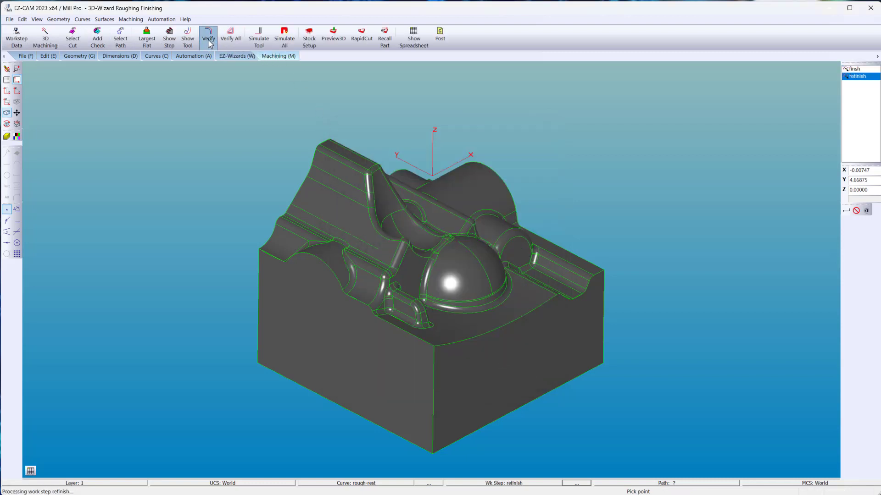
key("r")
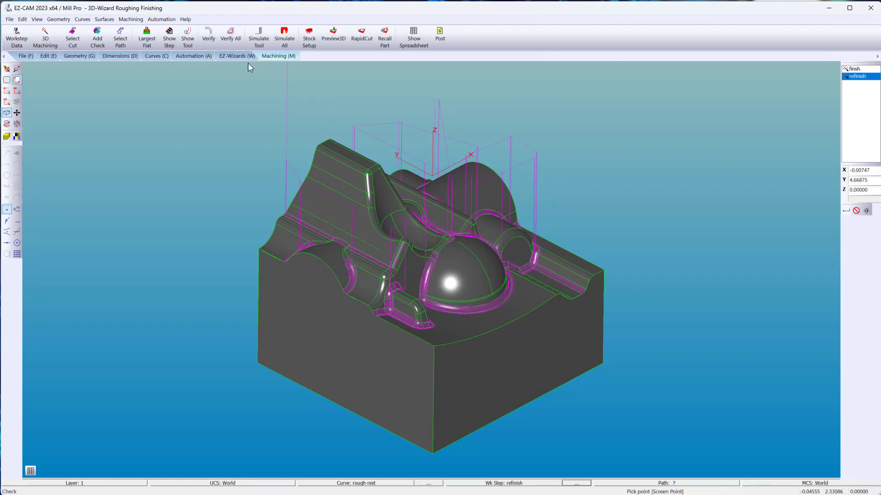
left_click_drag(472, 194, 428, 202)
key("Escape")
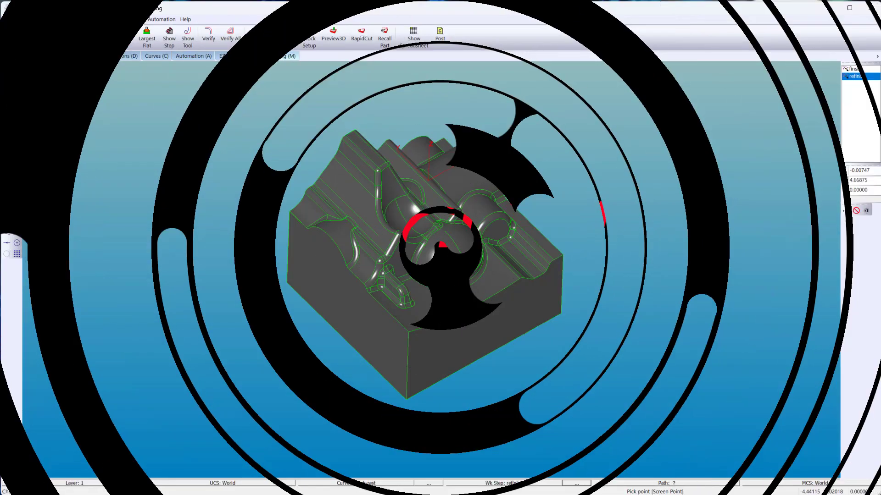
Create a 3D machining workstep with the ID pencil, using the PENCIL MILLING method
left_click(223, 57)
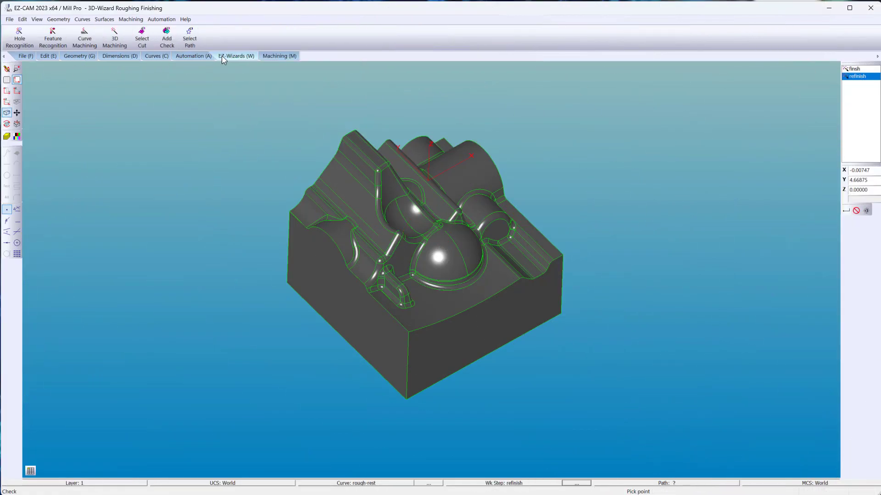
left_click(123, 40)
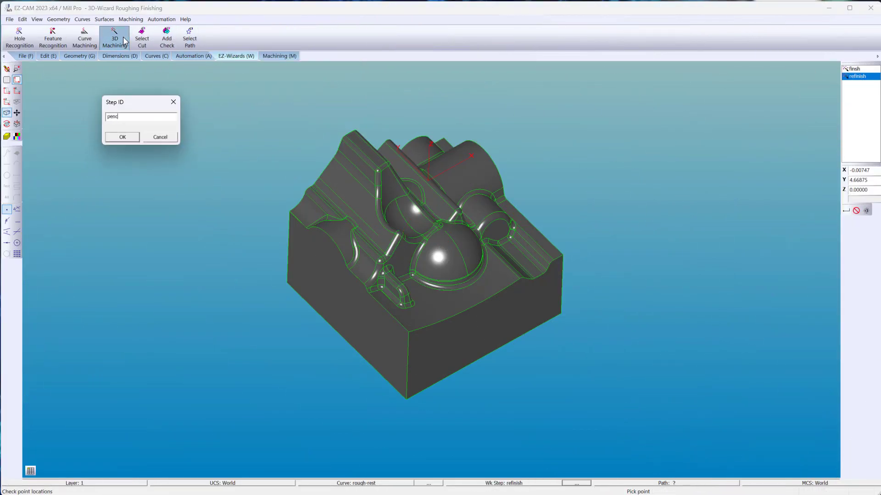
left_click(122, 136)
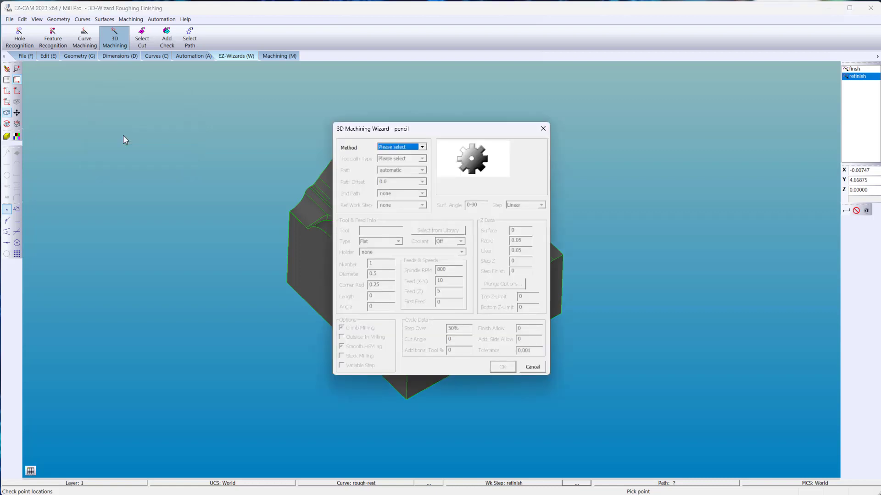
left_click(422, 147)
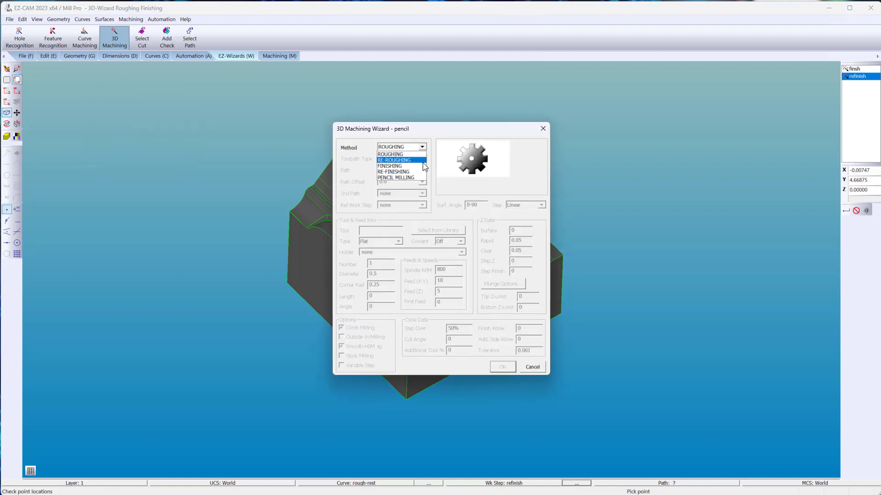
left_click(398, 178)
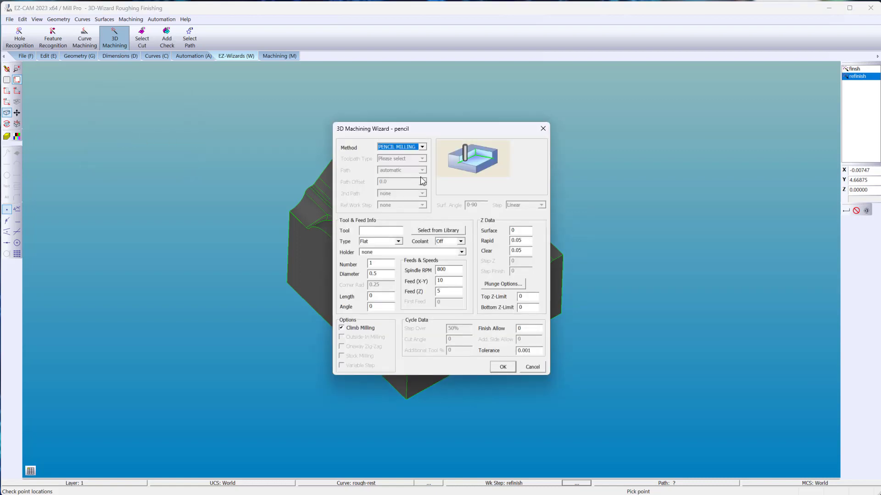
Use Ball tool number 3 with a 0.187 diameter, edit the Tolerance, and accept the pencil milling workstep
left_click(399, 241)
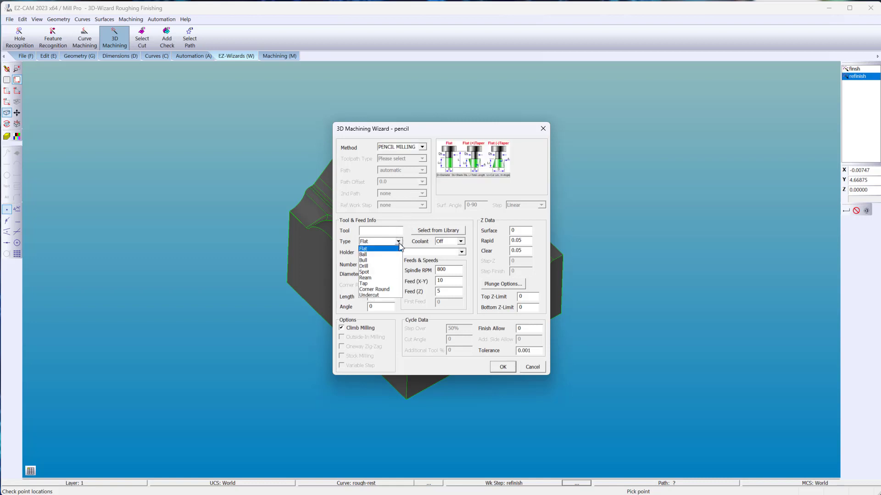
left_click(398, 256)
left_click(389, 264)
key("BackSpace")
type("3")
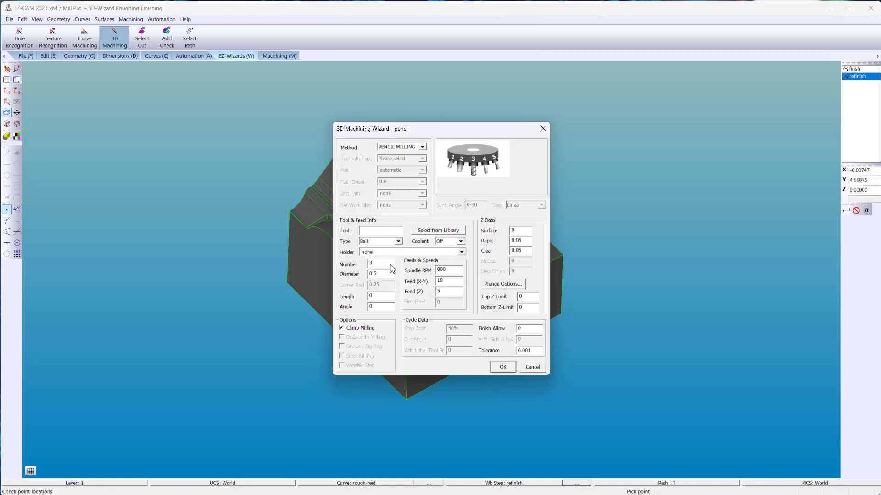
left_click(390, 274)
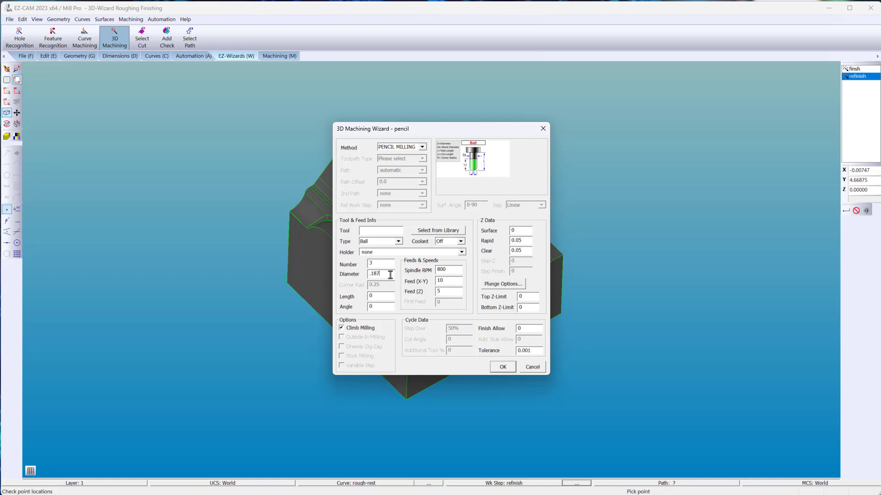
type(".187")
double_click(530, 352)
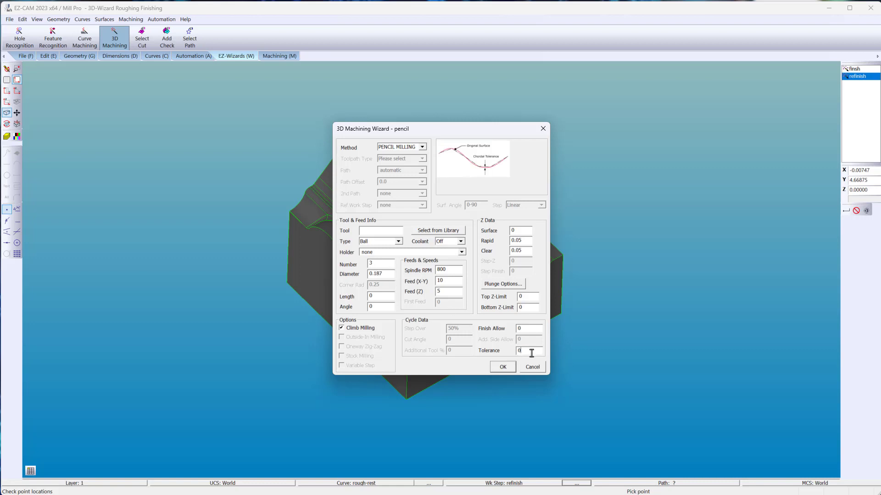
left_click(507, 367)
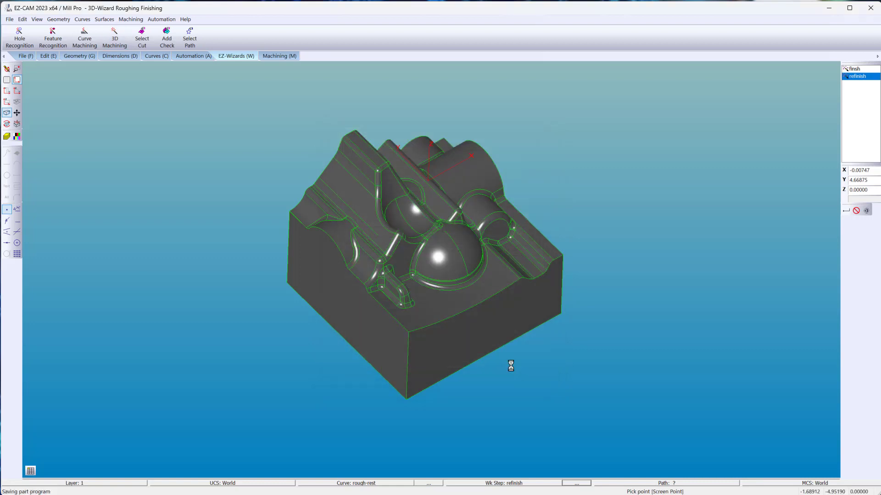
Verify the pencil workstep's toolpath and inspect it closely along the fillets around the dome
left_click(273, 56)
left_click(214, 34)
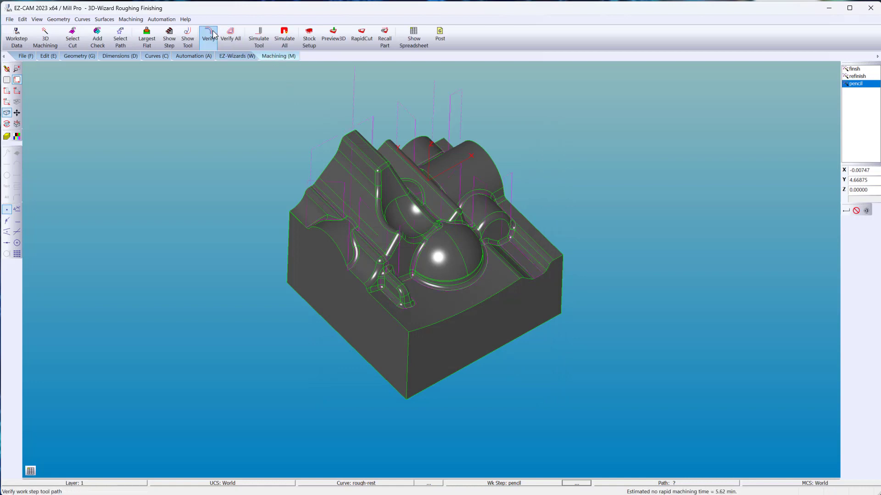
middle_click_drag(330, 133, 408, 296)
scroll(448, 292, "up", 5)
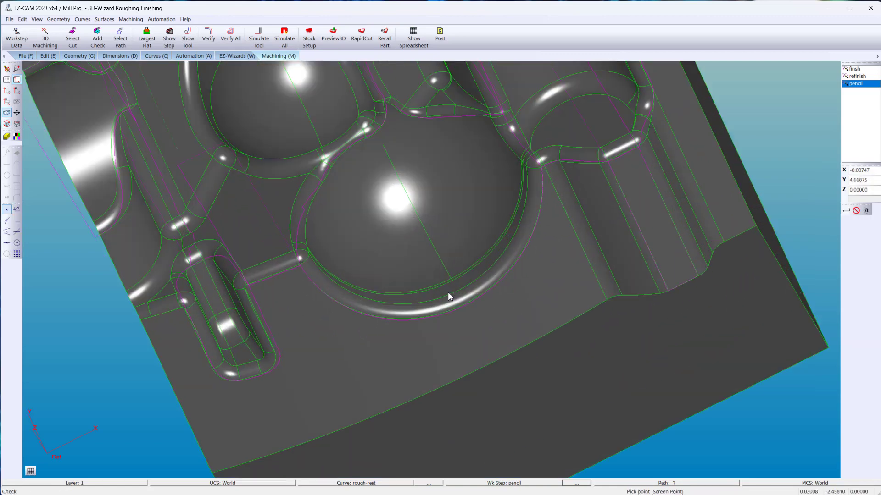
middle_click_drag(453, 274, 468, 297)
scroll(464, 307, "down", 5)
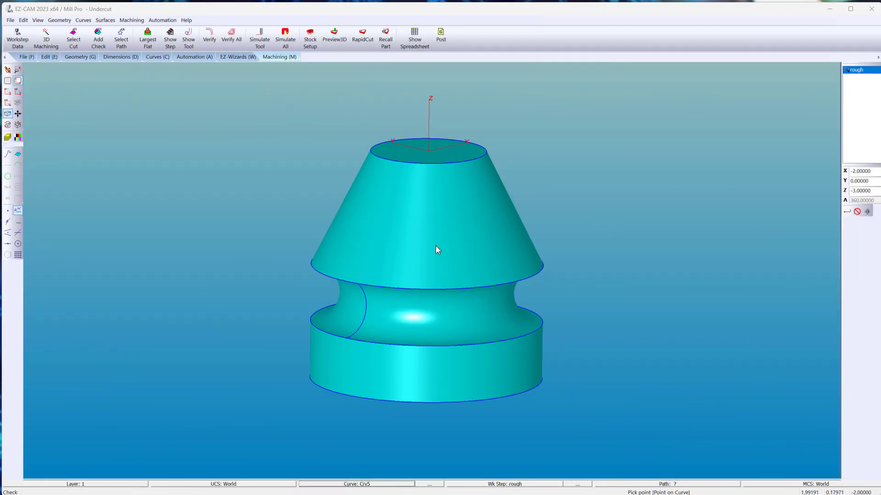
Verify all toolpaths of the Undercut part and run the 3D preview of its rough workstep
left_click(232, 36)
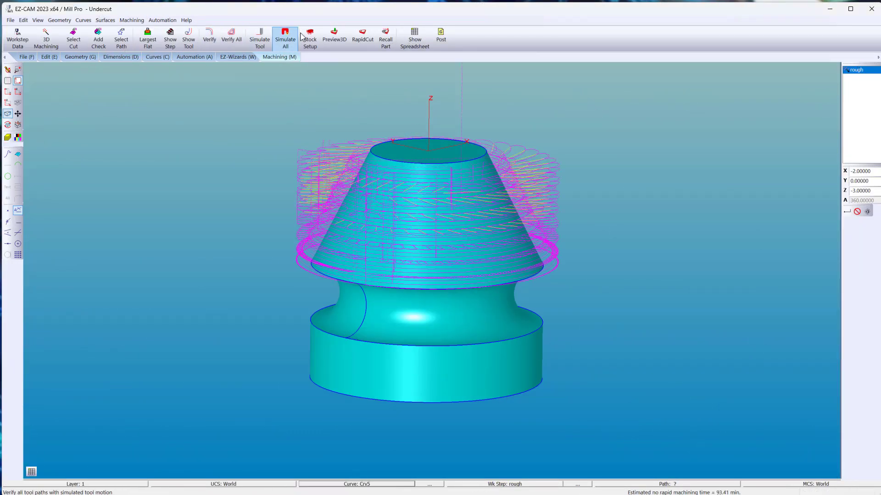
left_click(334, 36)
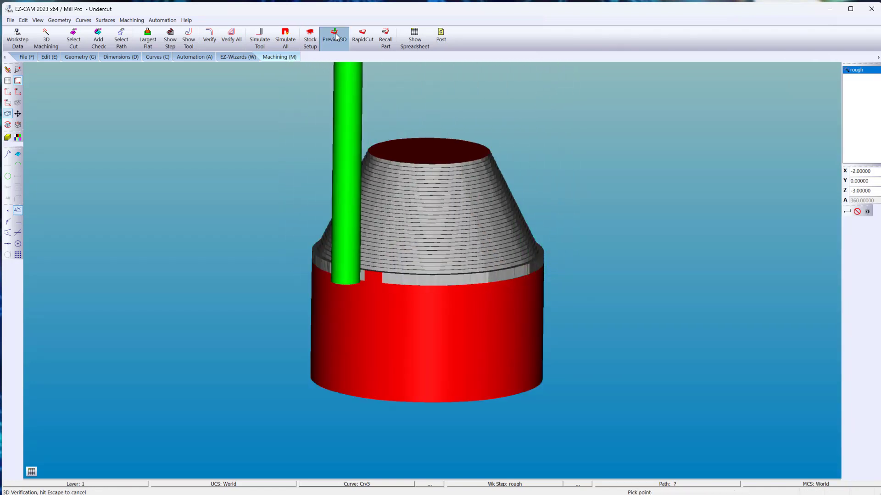
Create a 3D machining workstep with the ID Step2, using the FINISHING method and the Constant Z toolpath type
left_click(249, 59)
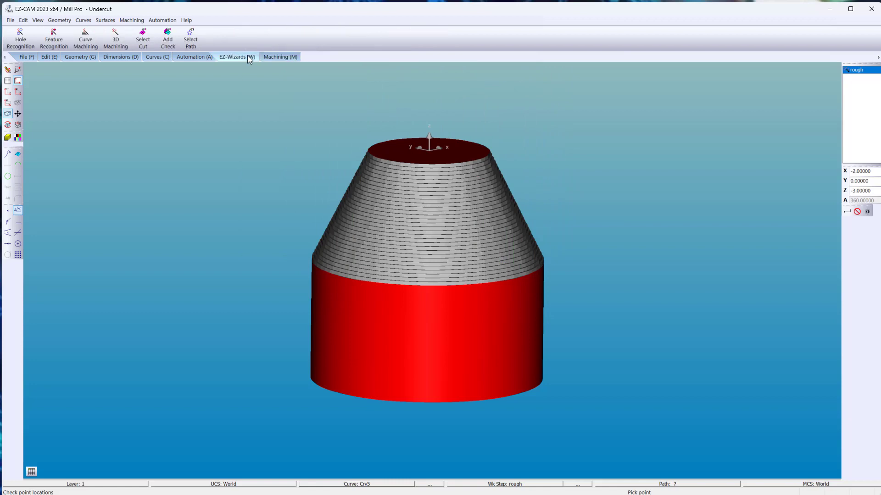
left_click(120, 41)
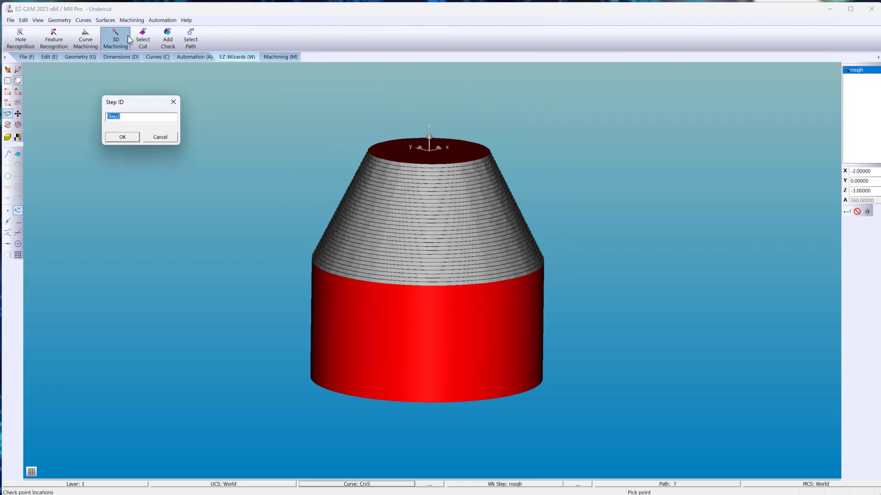
key("Return")
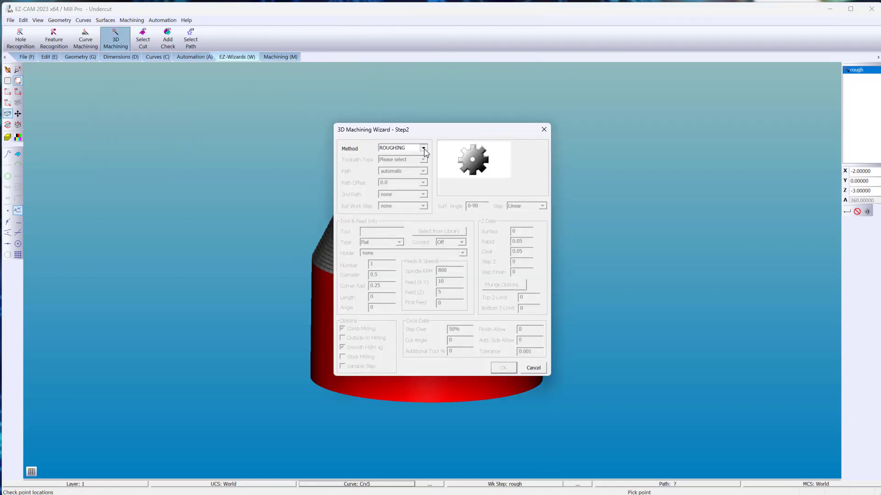
left_click(424, 148)
left_click(423, 168)
left_click(423, 161)
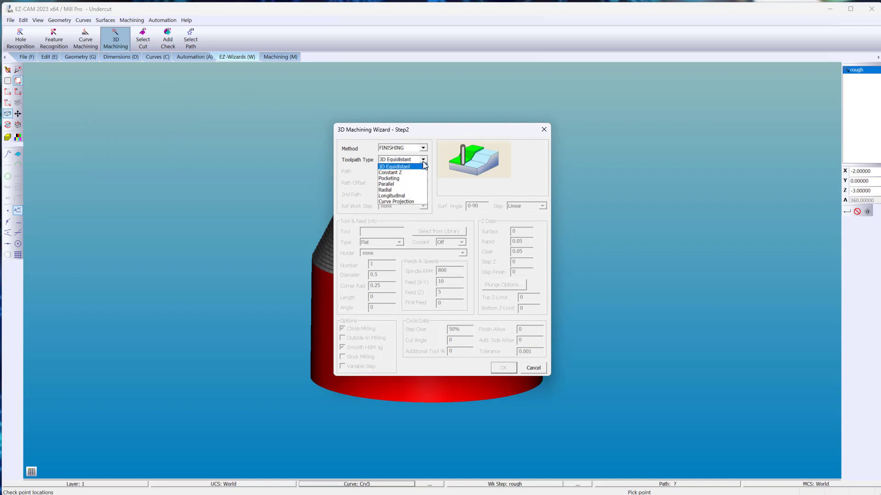
left_click(422, 173)
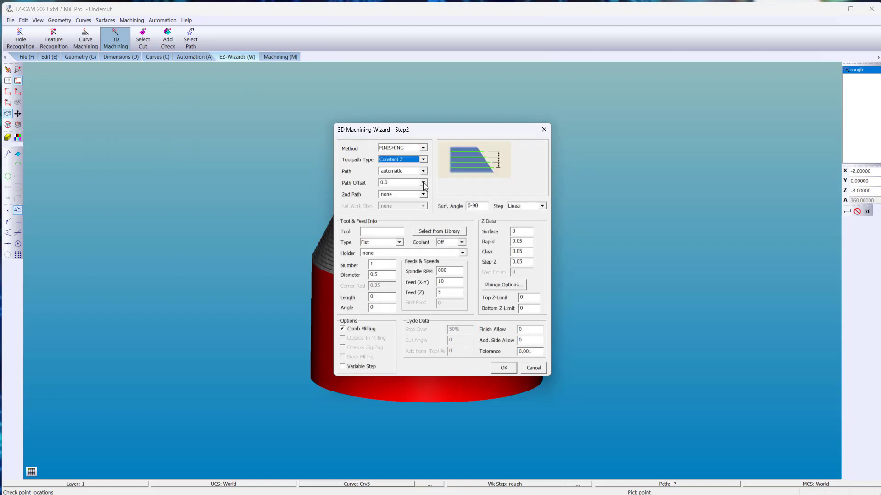
Set the path offset to Tool Diameter, choose a Ball tool, and accept the Step2 workstep
left_click(425, 184)
left_click(423, 205)
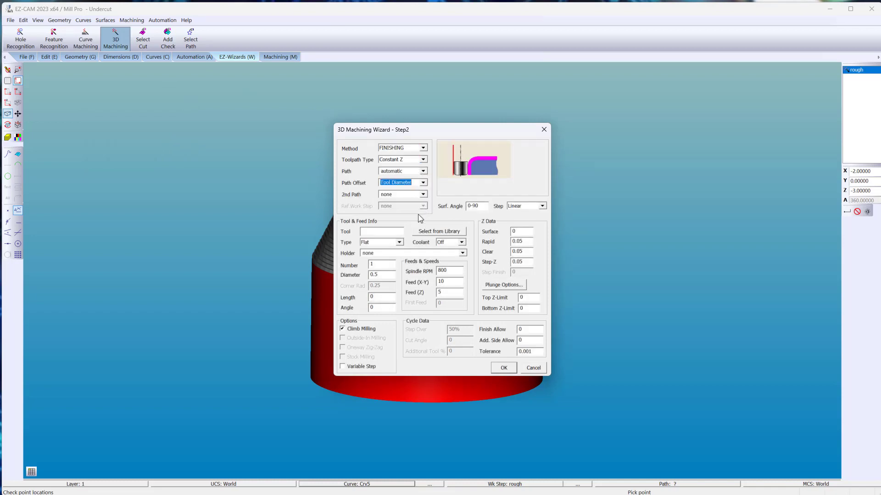
left_click(399, 242)
left_click(397, 257)
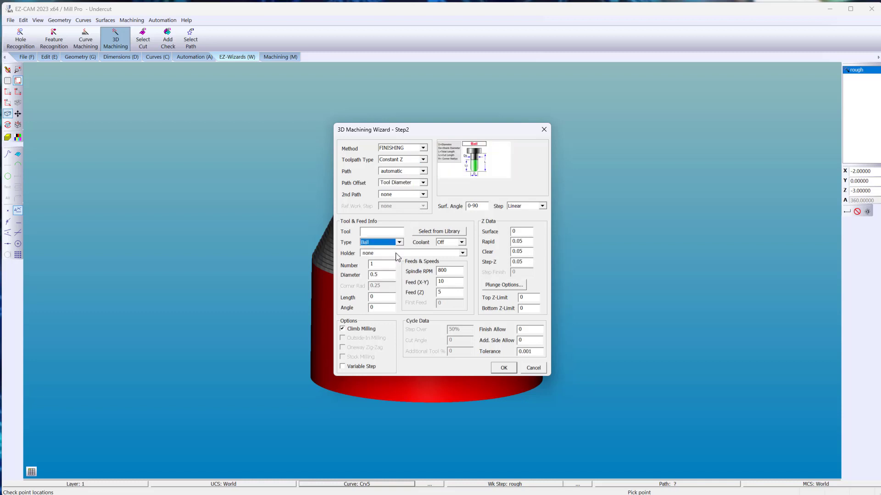
left_click(524, 260)
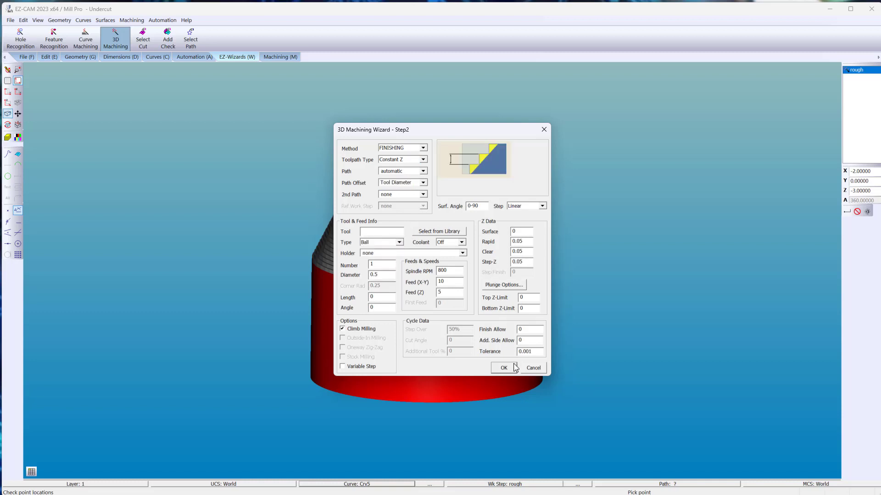
left_click(503, 368)
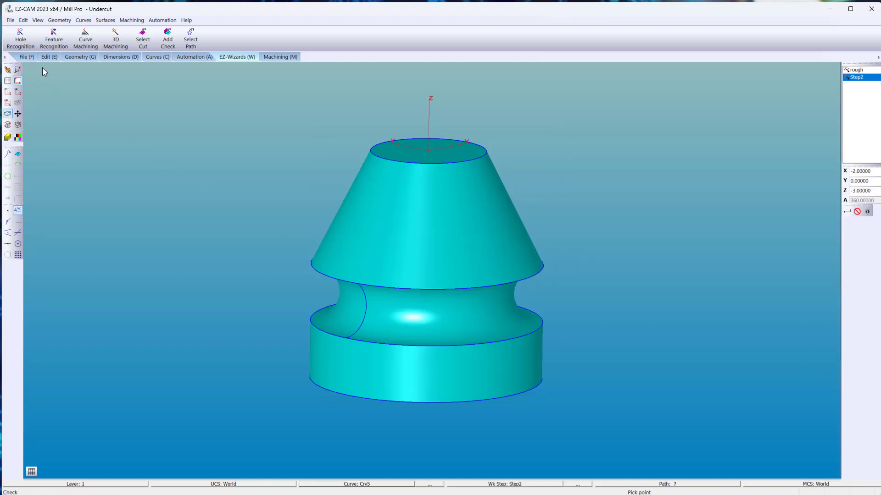
Limit Step2's machining surfaces to the upper cone, verifying the toolpath before and after the selection
left_click(275, 58)
left_click(211, 48)
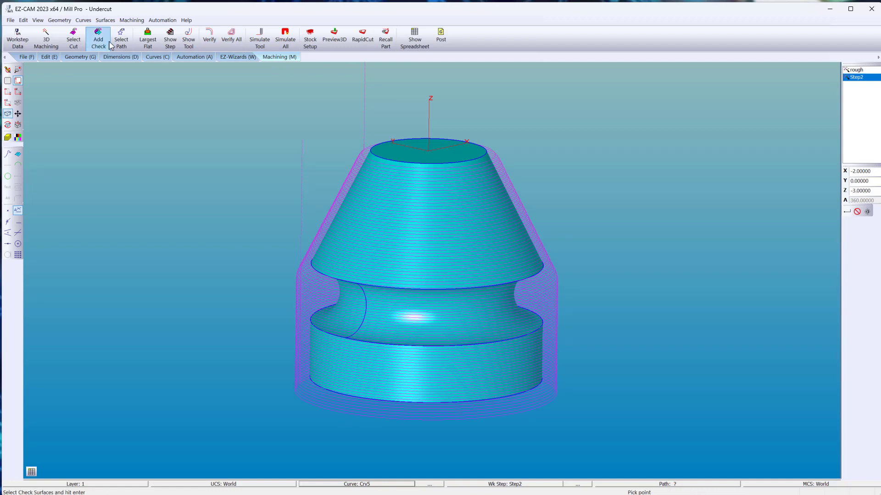
left_click(74, 39)
left_click(252, 149)
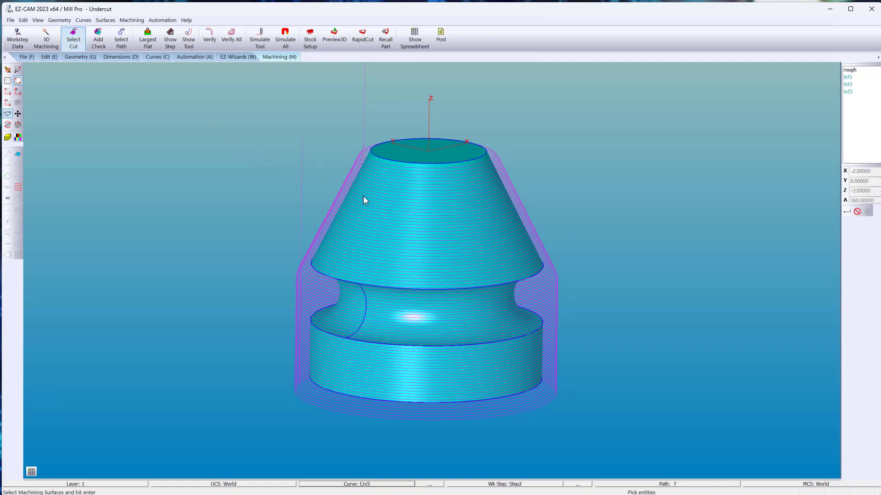
left_click(384, 206)
key("Return")
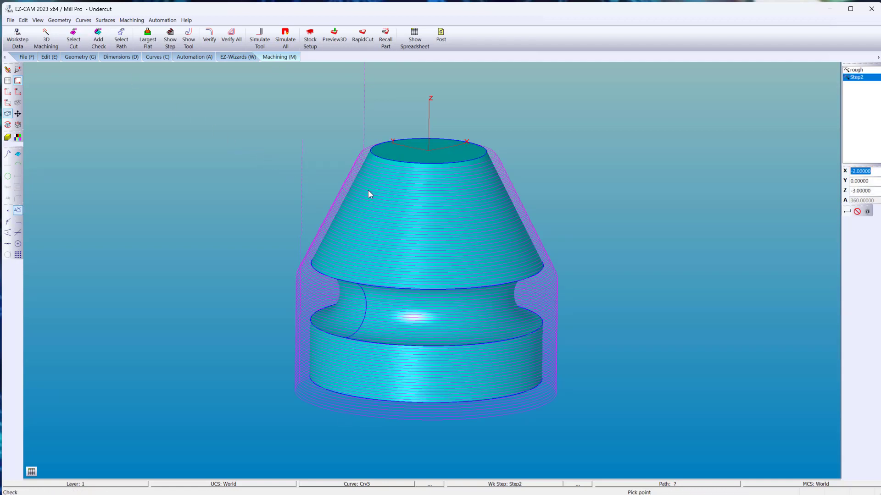
left_click(206, 46)
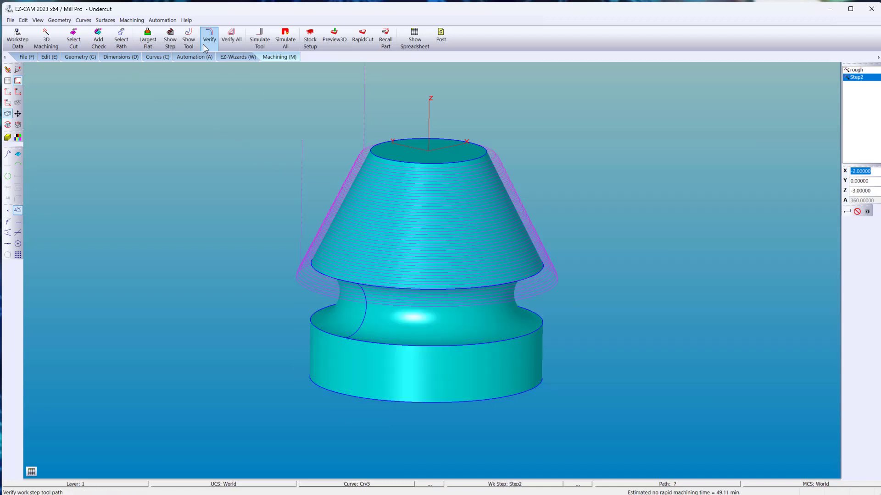
Set Step2's transition between steps to Spiral and inspect the toolpath closely around the cone
double_click(857, 78)
left_click(542, 206)
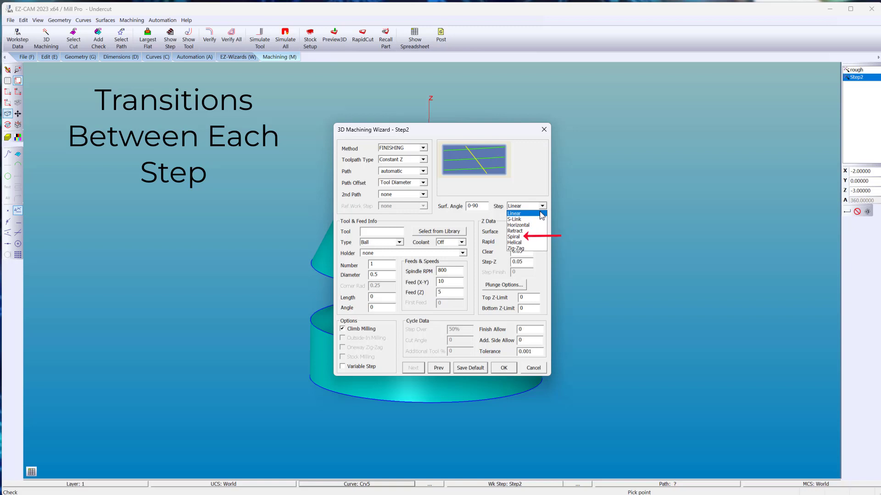
left_click(539, 236)
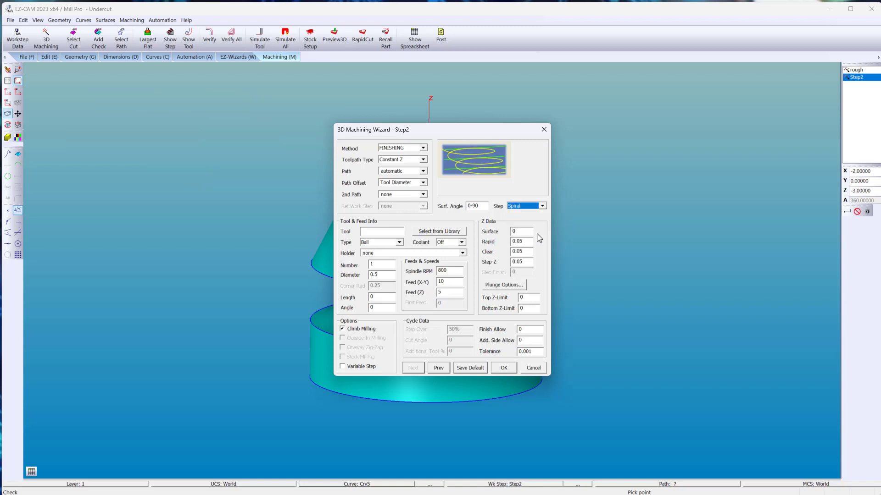
left_click(502, 368)
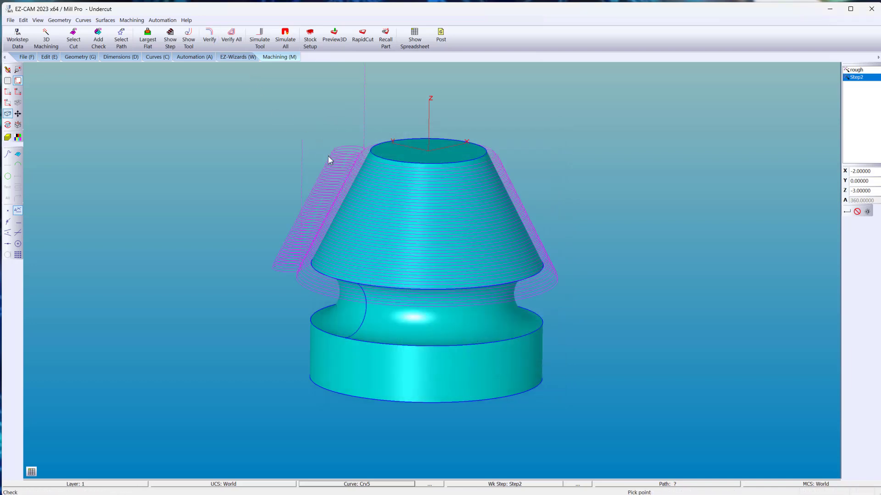
scroll(331, 158, "up", 5)
mouse_move(334, 163)
middle_mouse_down()
mouse_move(334, 269)
mouse_move(321, 310)
mouse_move(334, 181)
middle_mouse_up()
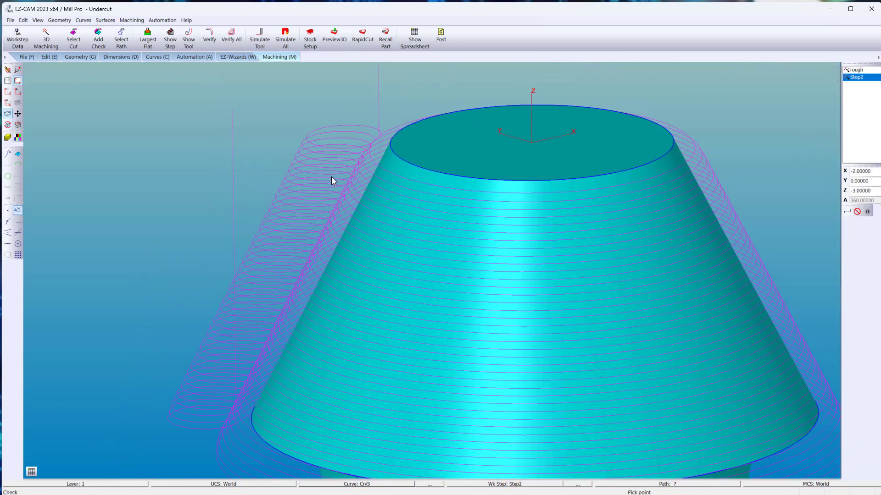
scroll(332, 176, "down", 5)
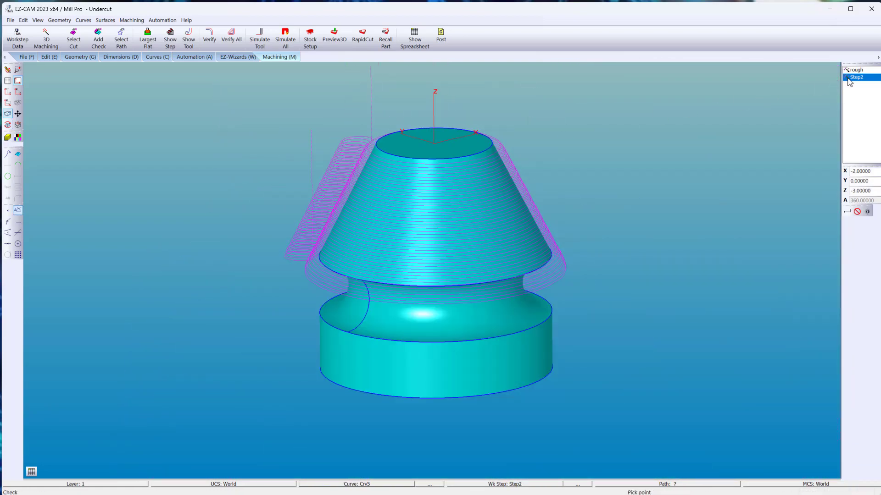
Set Step2's transition between steps to Zig-Zag, and check the workstep with toolpath verification and a 3D preview
double_click(856, 77)
left_click(542, 206)
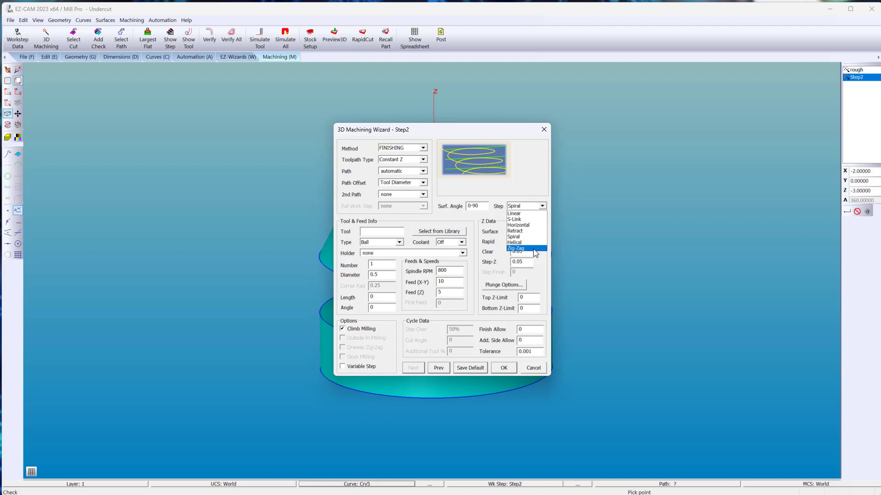
left_click(534, 248)
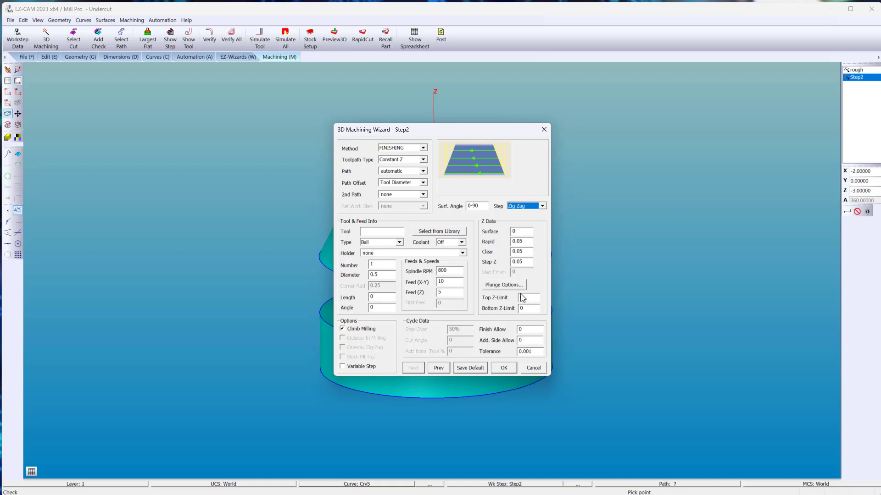
left_click(502, 368)
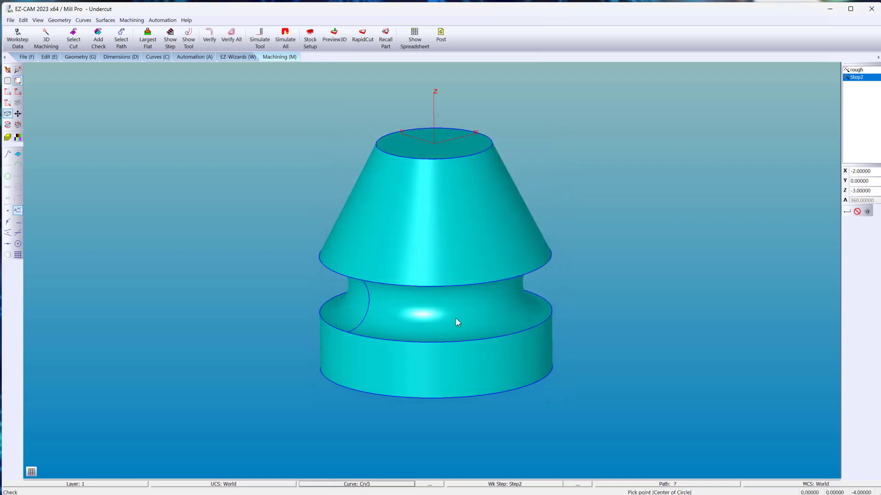
left_click(209, 37)
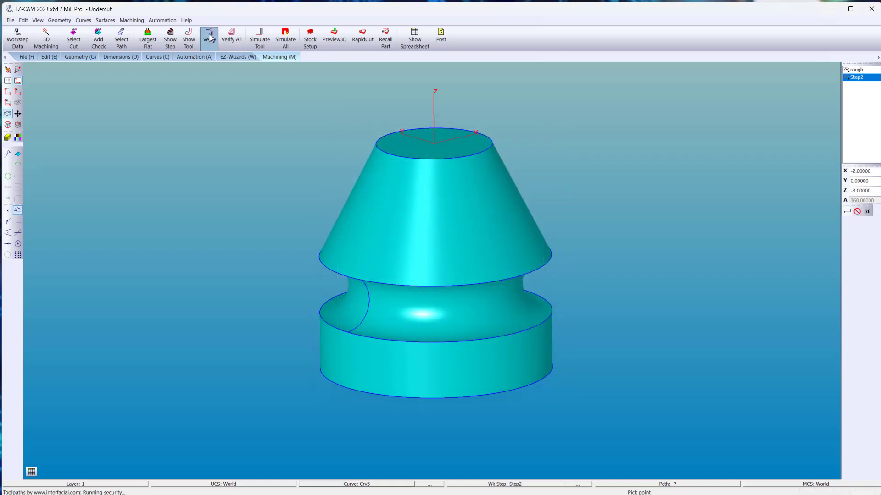
left_click(327, 33)
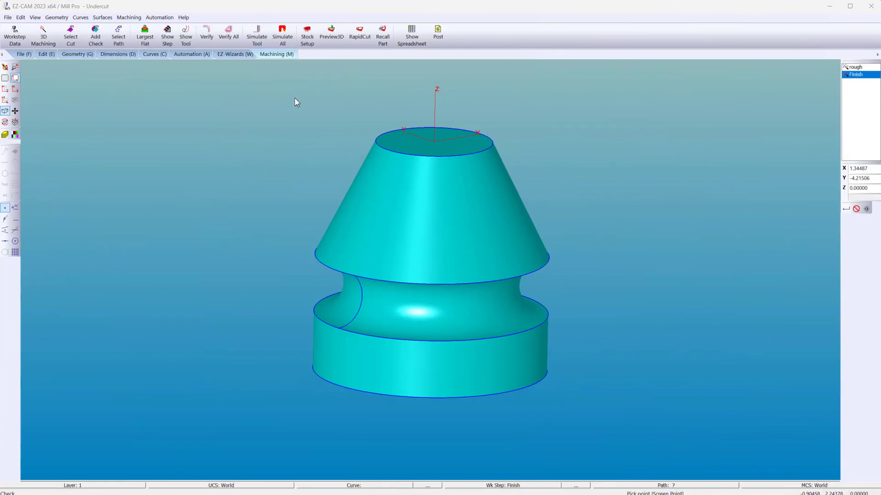
Create a 3D machining workstep with the ID undercut, using the FINISHING method and the Constant Z toolpath type
left_click(124, 34)
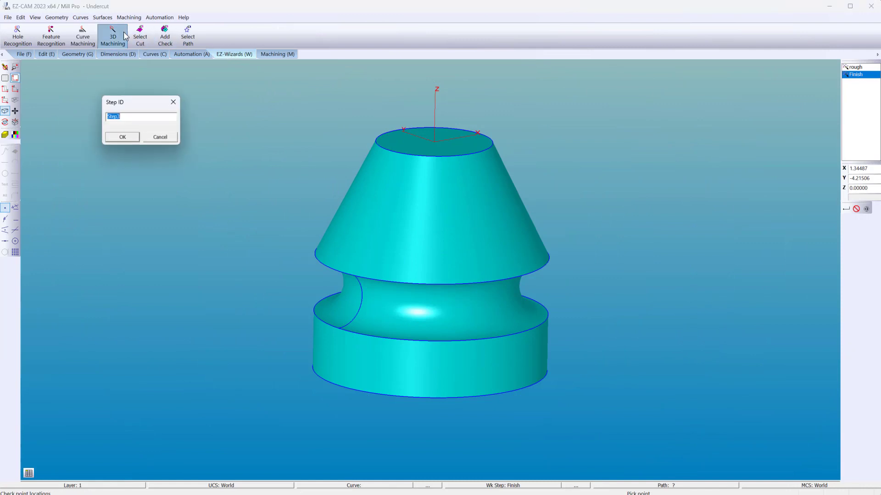
type("undercut")
left_click(122, 137)
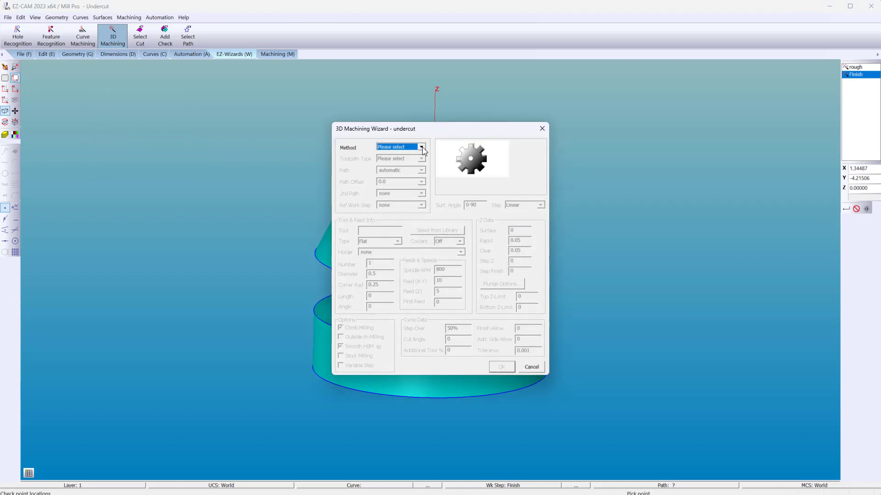
left_click(421, 147)
left_click(412, 160)
left_click(421, 159)
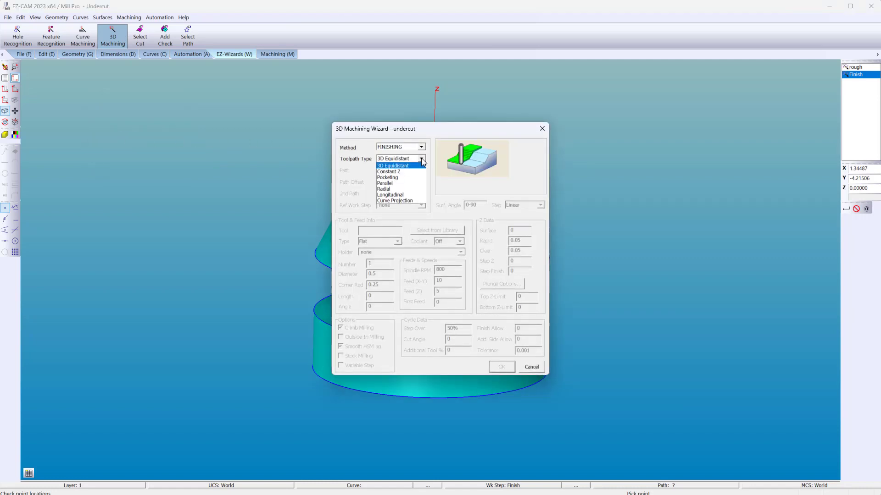
left_click(415, 171)
Set the path offset to Tool Diameter and use Undercut tool number 3 with a diameter of 4 and an arm of 1
left_click(421, 182)
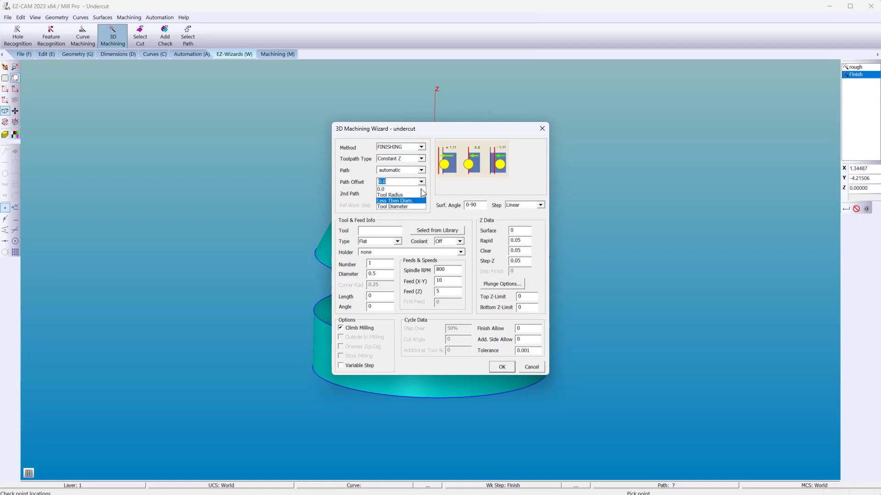
left_click(414, 207)
left_click(398, 241)
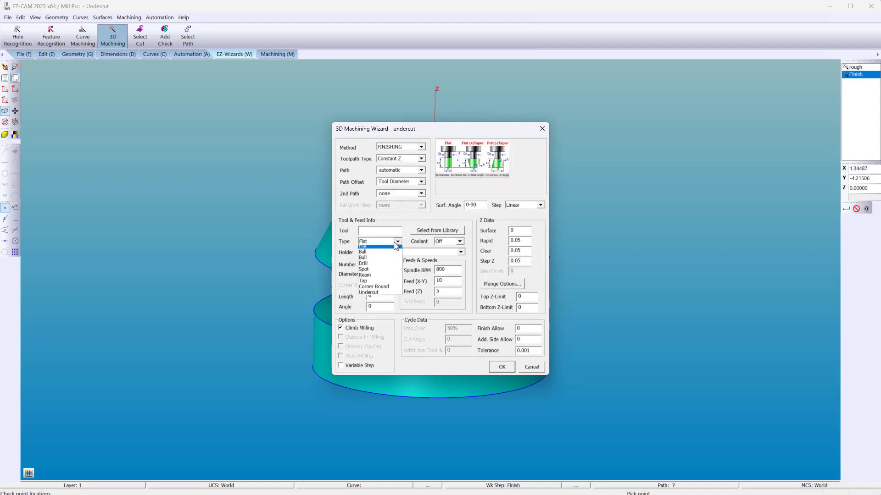
left_click(384, 294)
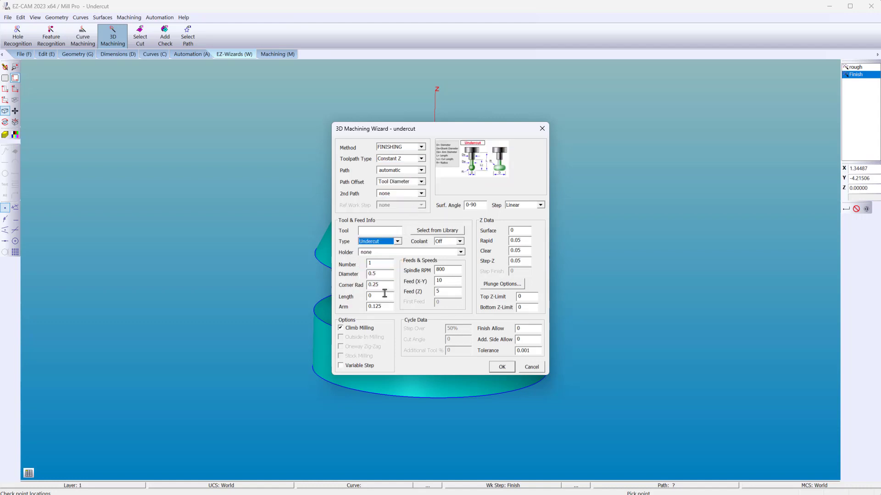
double_click(376, 265)
double_click(385, 274)
Set Step-Z to 0.008, edit the Tolerance, and accept the undercut workstep
left_click(522, 262)
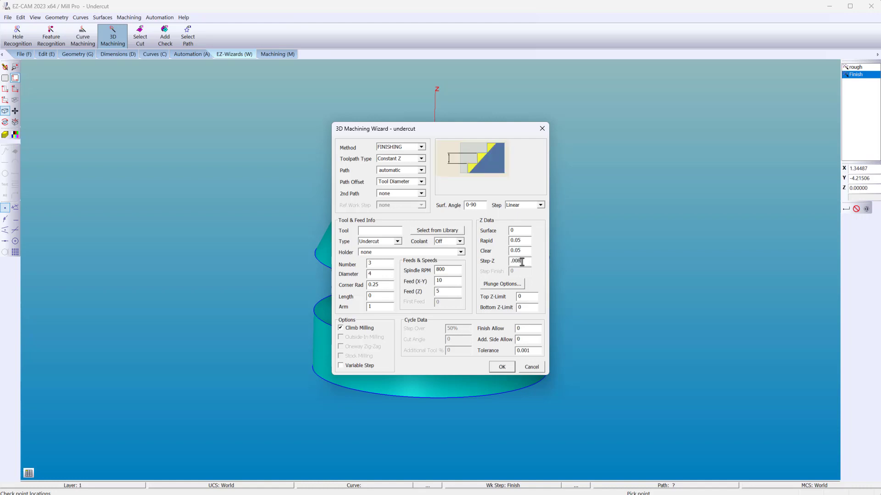
left_click(521, 298)
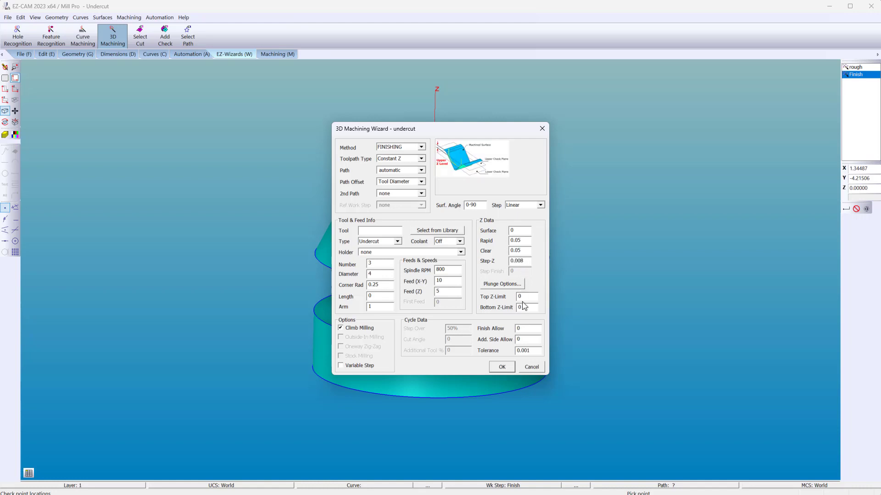
left_click(527, 351)
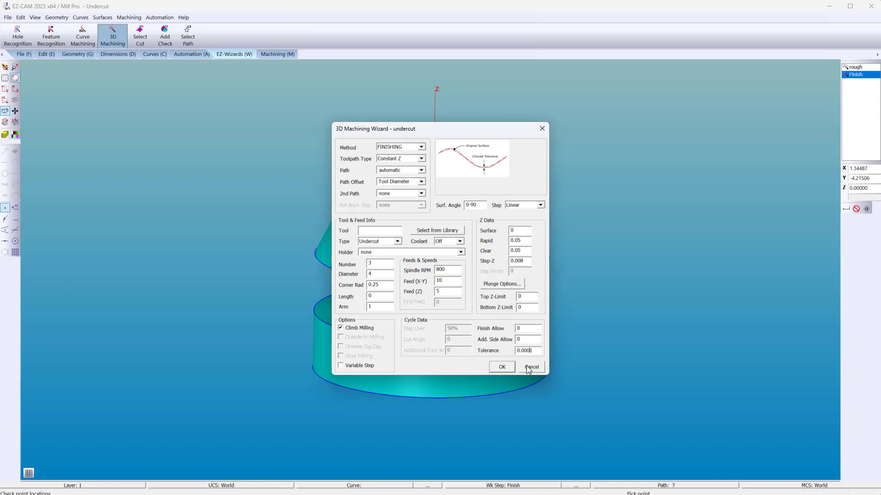
left_click(502, 367)
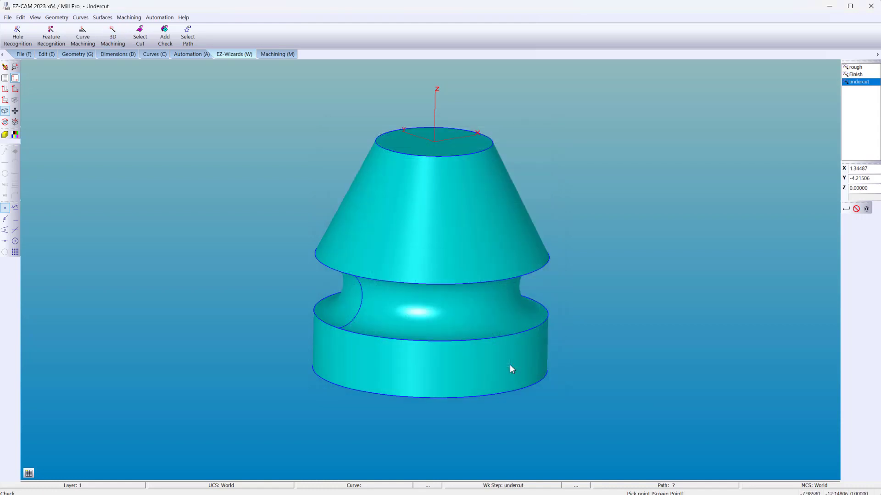
Verify the toolpaths of all worksteps on the Undercut part
left_click(275, 54)
left_click(223, 37)
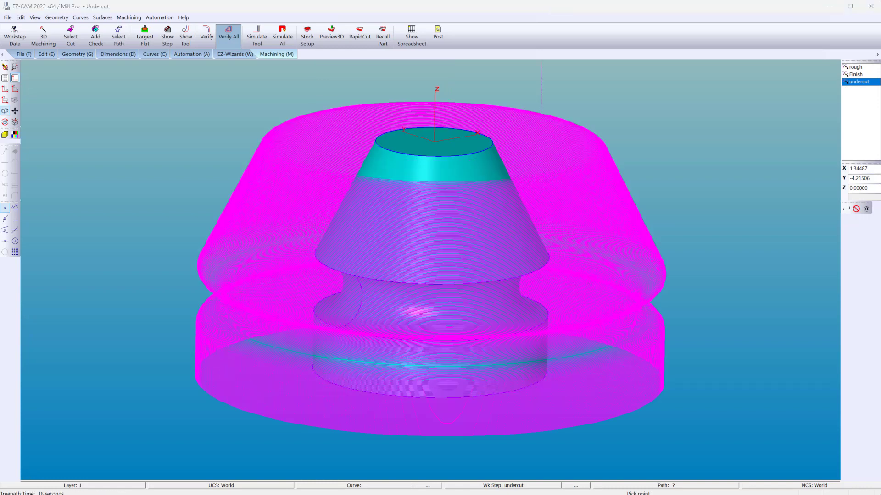
key("Return")
Set the undercut workstep's Top Z-Limit to -2.125 and Bottom Z-Limit to -3.1, and accept the changes
double_click(856, 82)
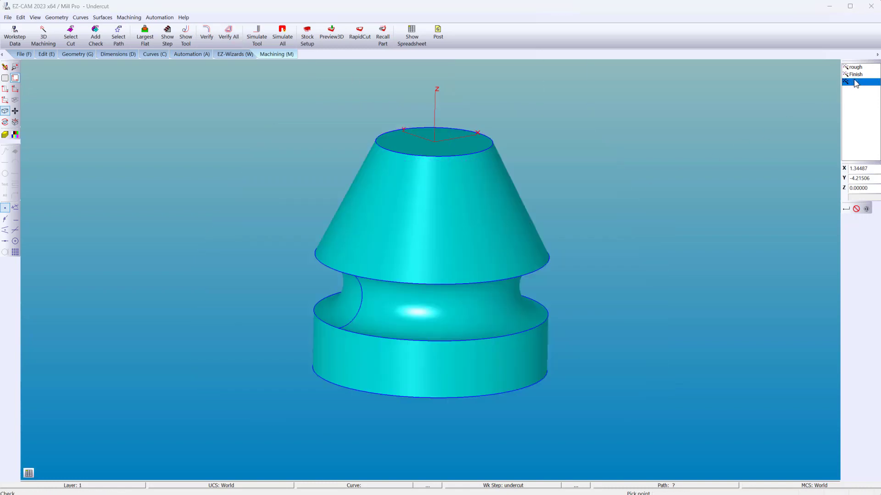
double_click(528, 296)
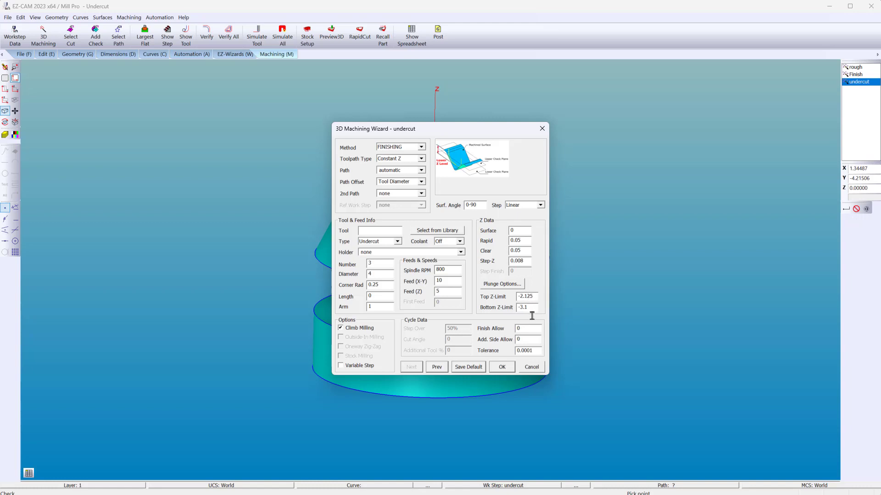
left_click(502, 367)
Verify the undercut workstep's toolpath and inspect the machined groove in a 3D preview
left_click(206, 36)
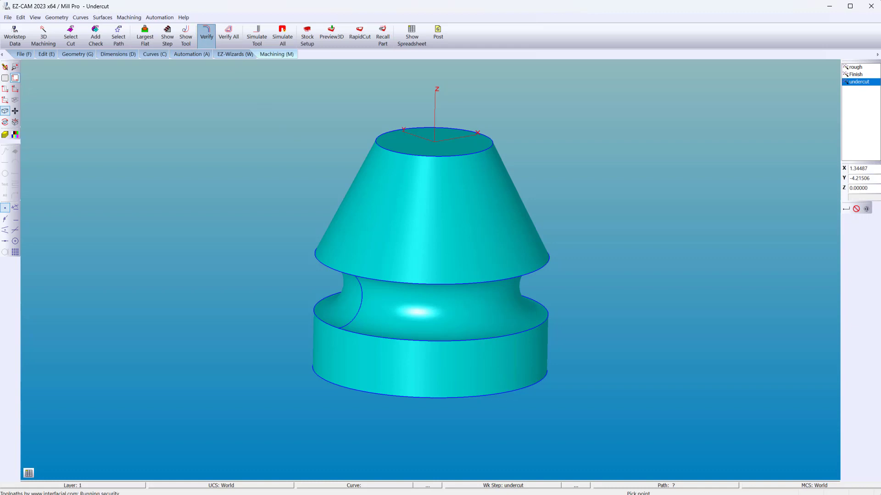
left_click(331, 36)
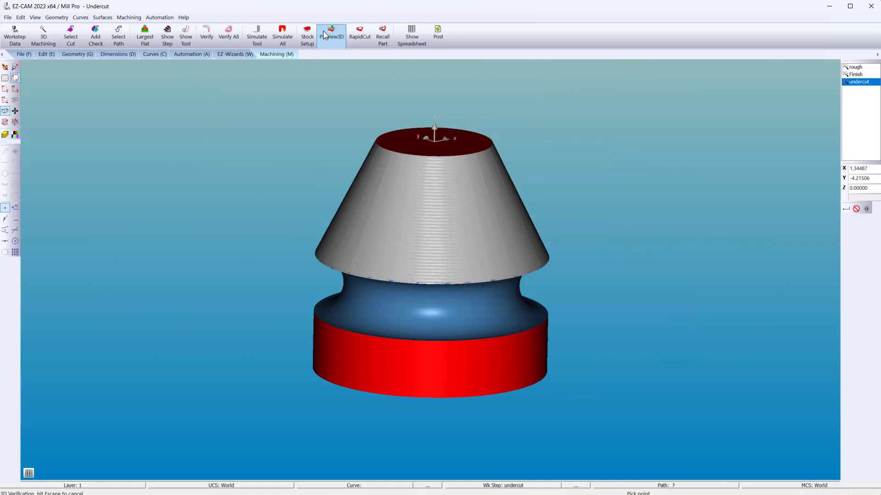
middle_click_drag(431, 242, 427, 206)
key("Escape")
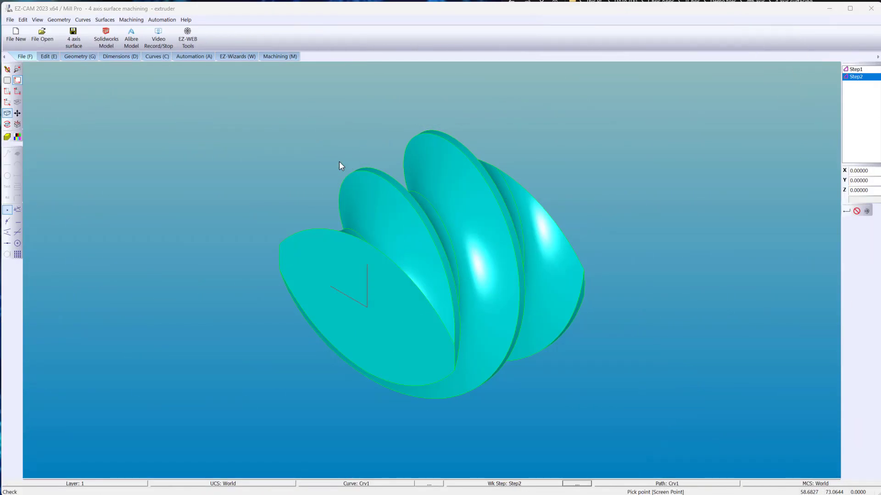
On the extruder part, create a new workstep with the ID wrap using the Surface cycle, and check its Z data
left_click(132, 20)
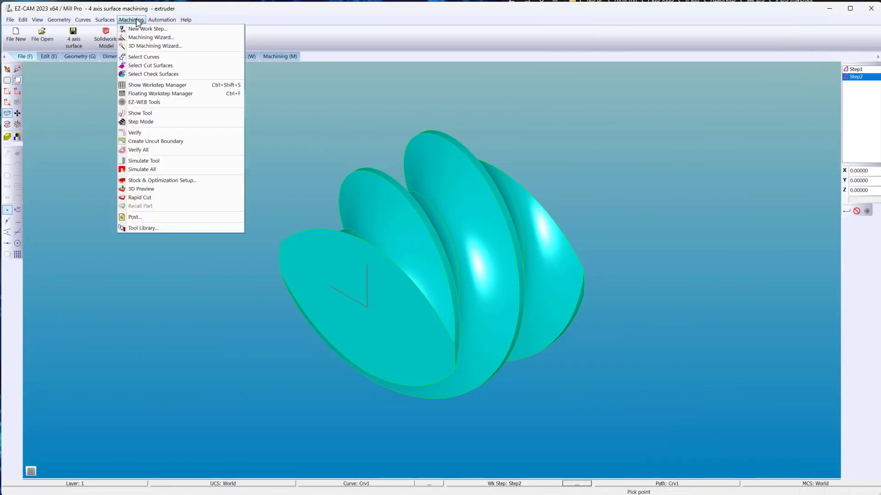
left_click(139, 30)
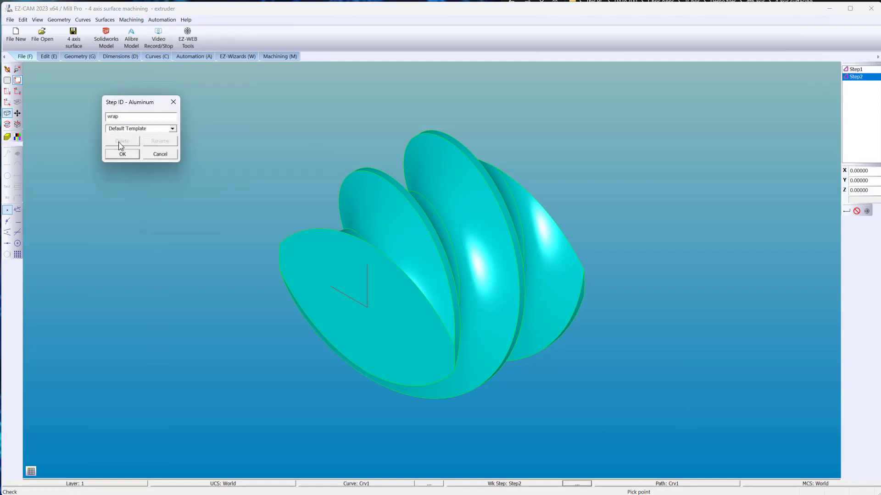
left_click(120, 154)
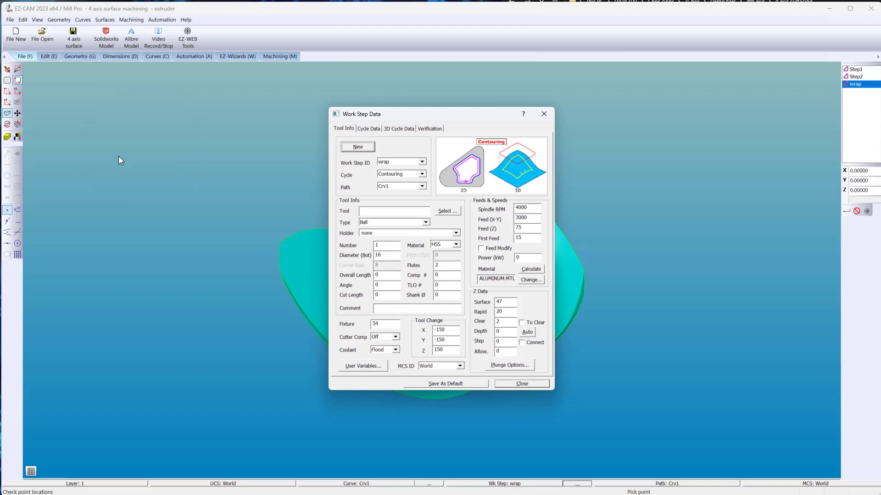
left_click(422, 174)
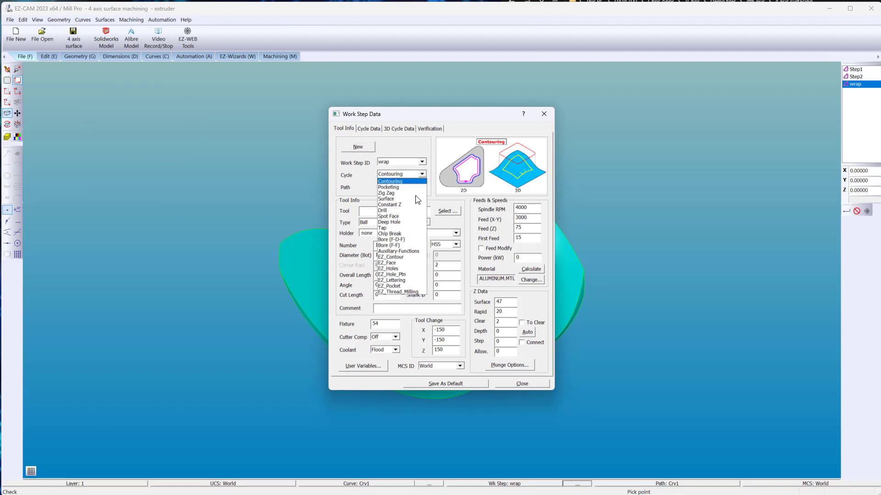
left_click(416, 199)
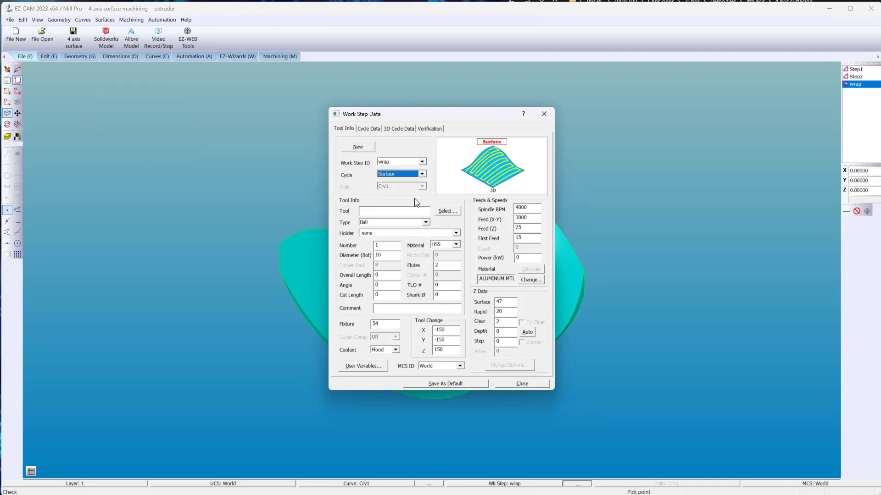
double_click(500, 299)
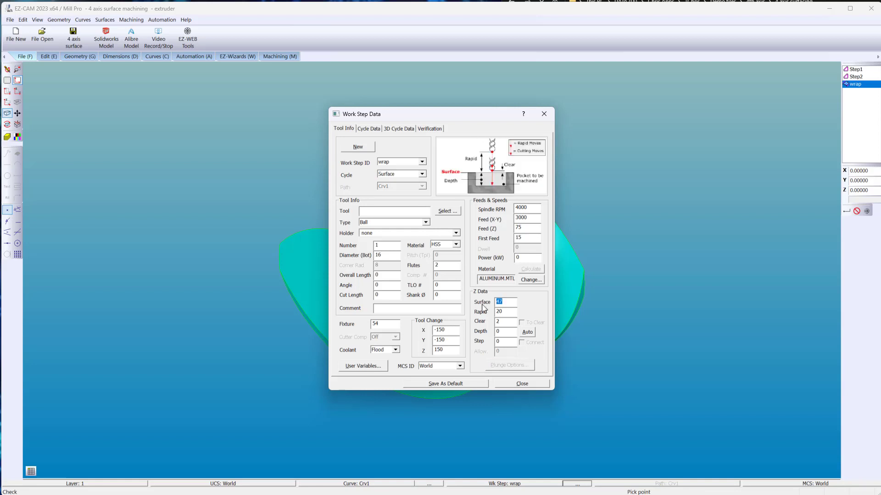
Wrap the workstep's toolpath Around X Axis with the Indexer on No 4th Axis, and check the step-over distance
left_click(429, 129)
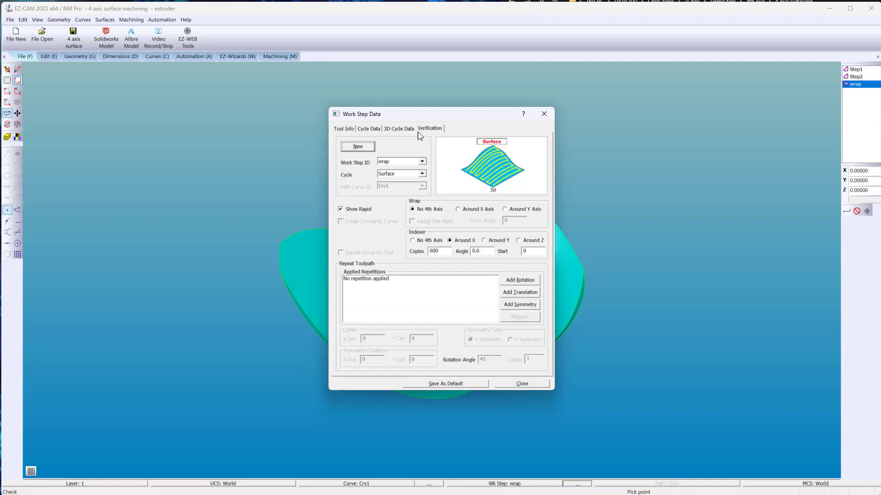
left_click(458, 209)
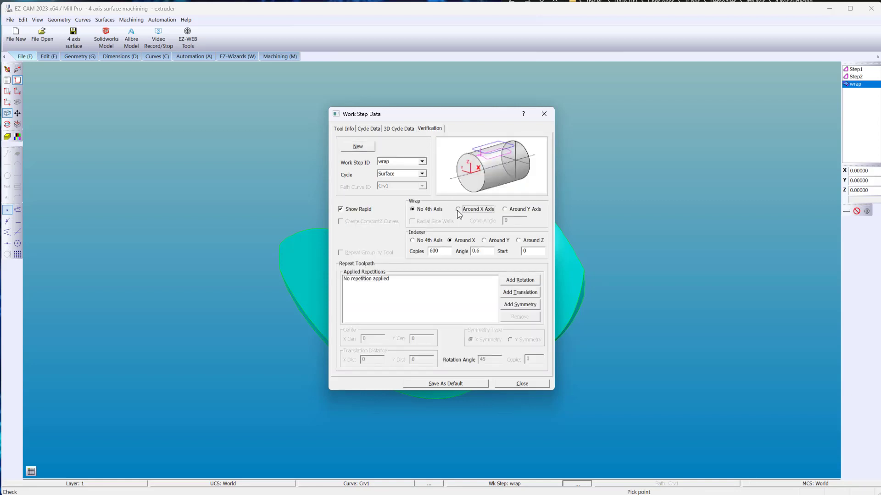
left_click(413, 241)
left_click(399, 129)
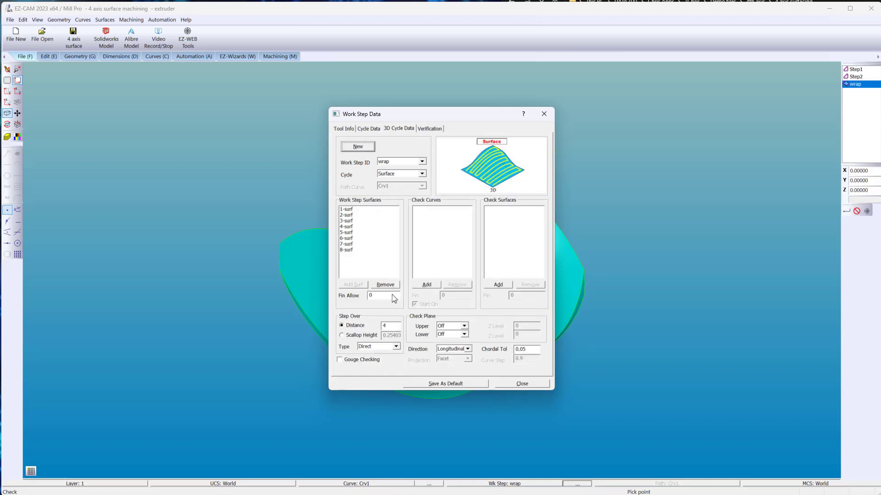
left_click(391, 326)
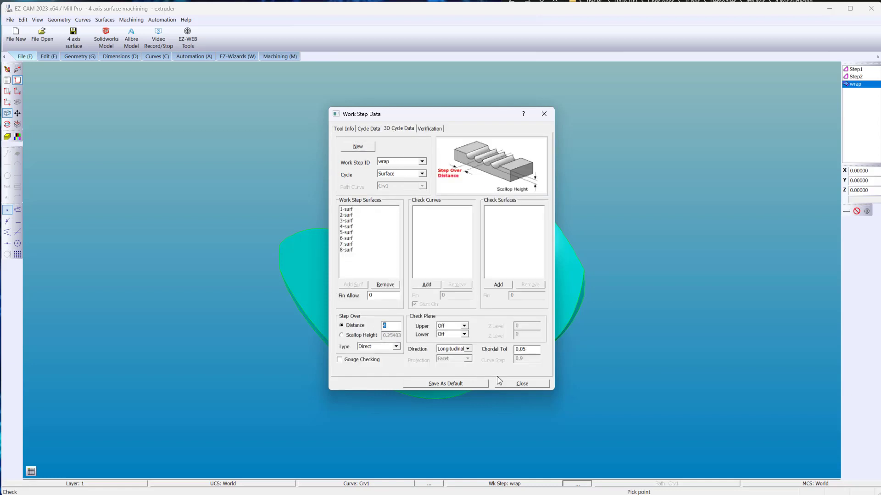
left_click(507, 385)
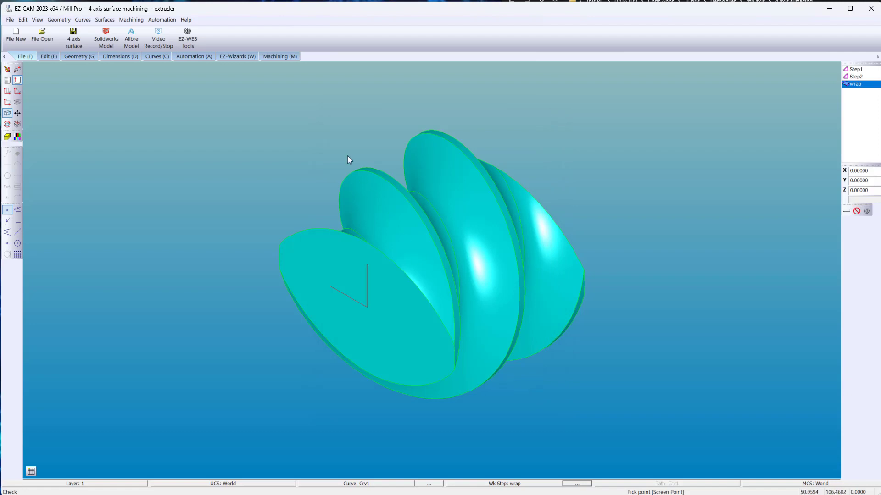
Exclude the extruder's two flat end faces from the wrap workstep's cut surfaces, and verify the toolpath
left_click(277, 56)
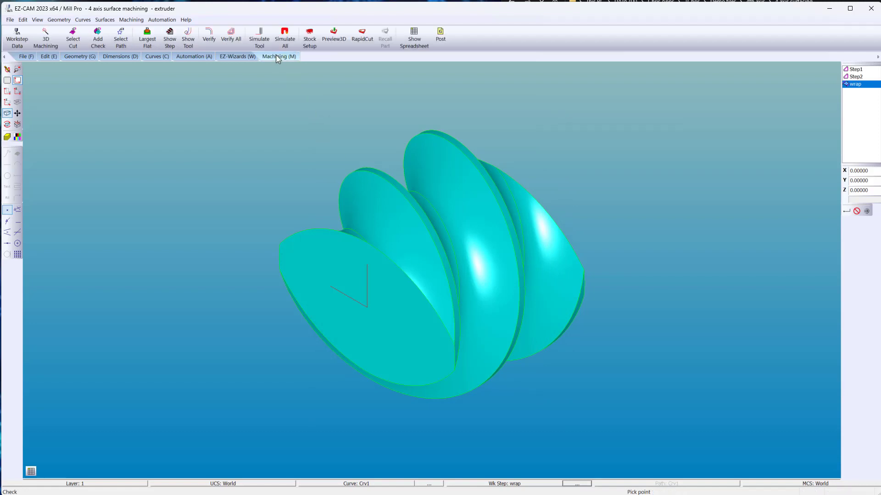
left_click(74, 37)
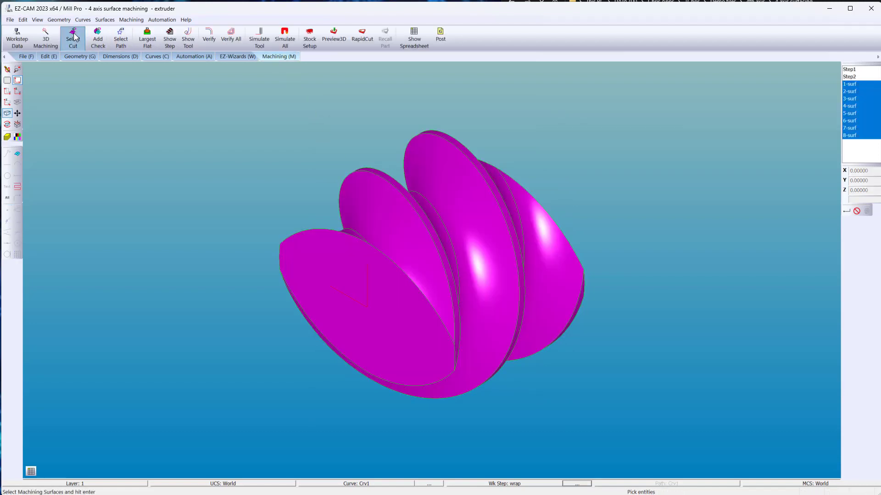
left_click(357, 291)
middle_click_drag(357, 290, 344, 396)
left_click(478, 311)
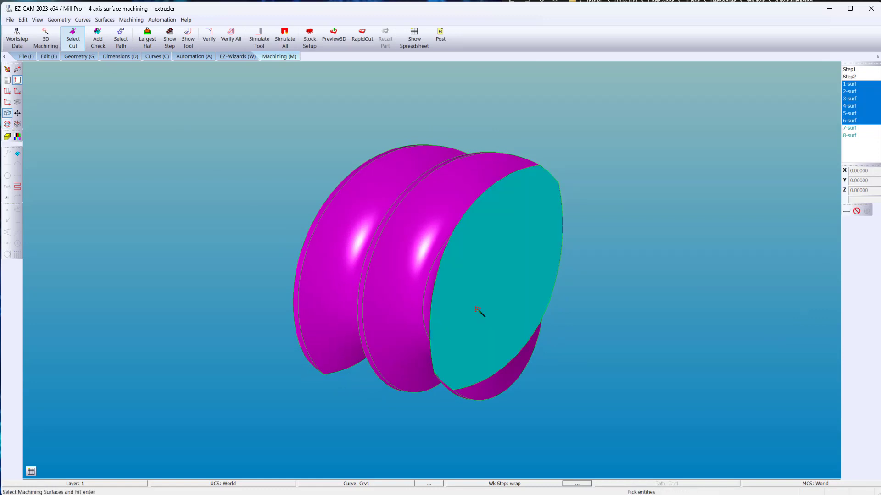
key("Return")
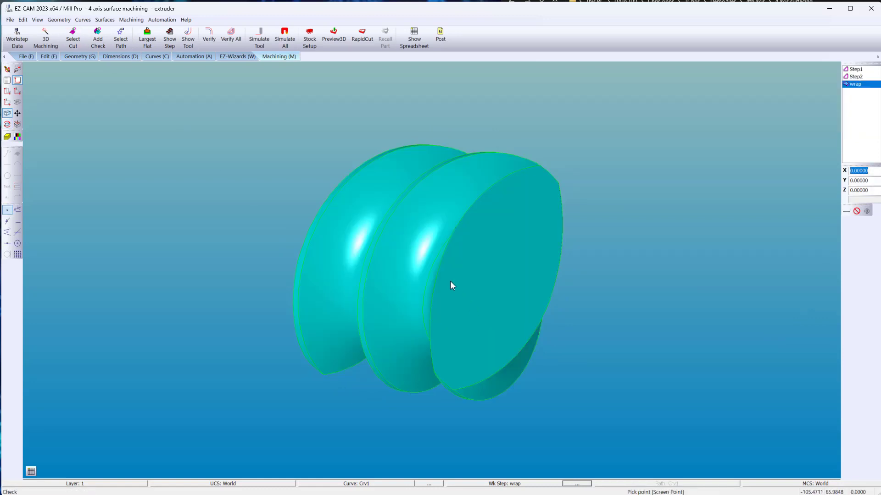
left_click(209, 37)
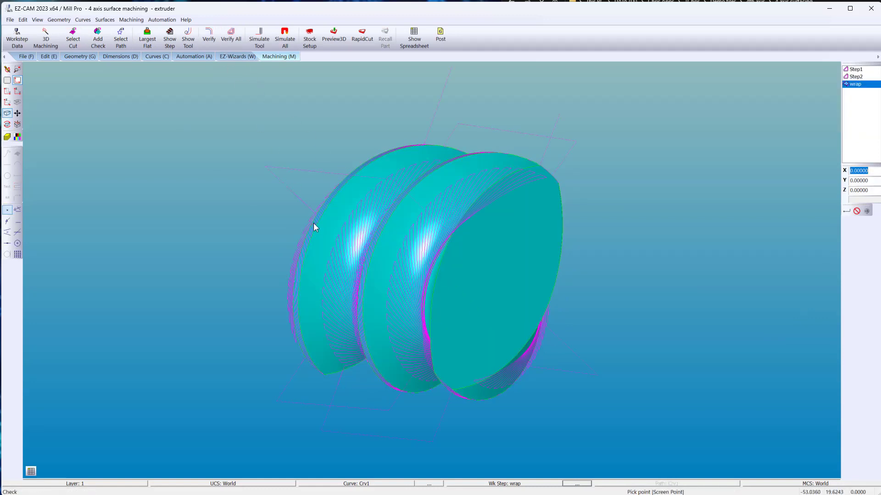
middle_click_drag(315, 226, 455, 275)
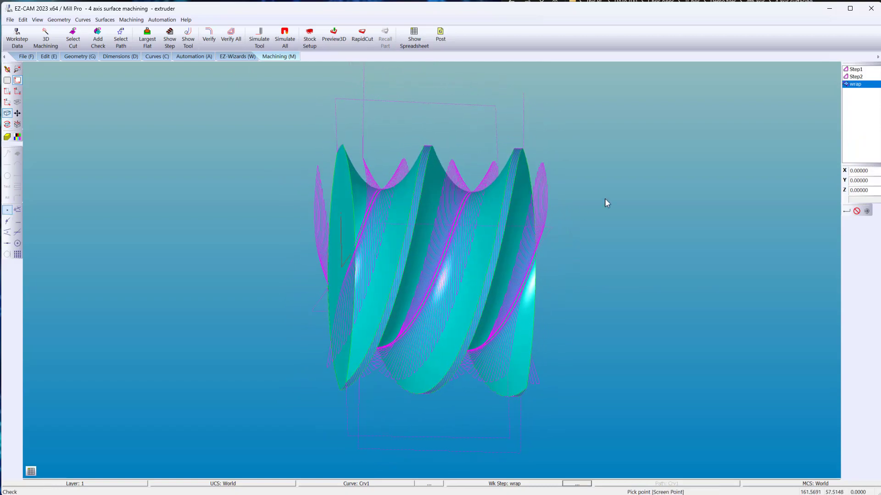
Change the wrap workstep's 3D cycle direction to Transverse
double_click(844, 86)
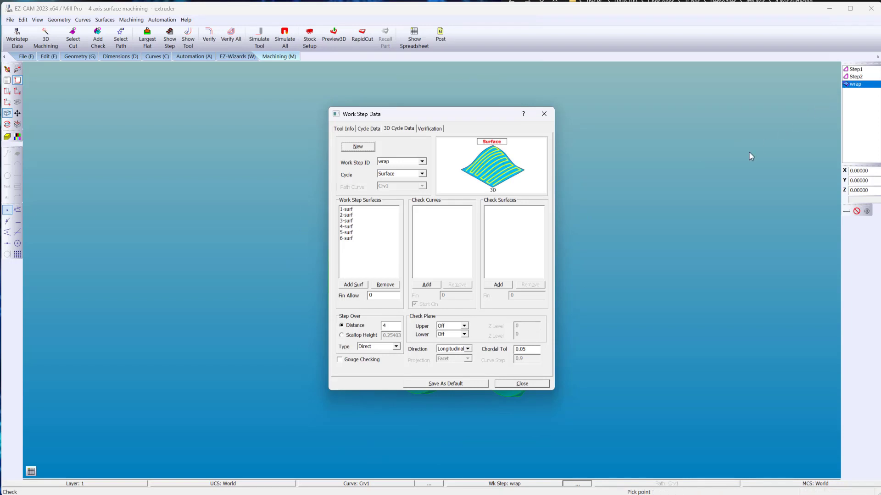
left_click(467, 350)
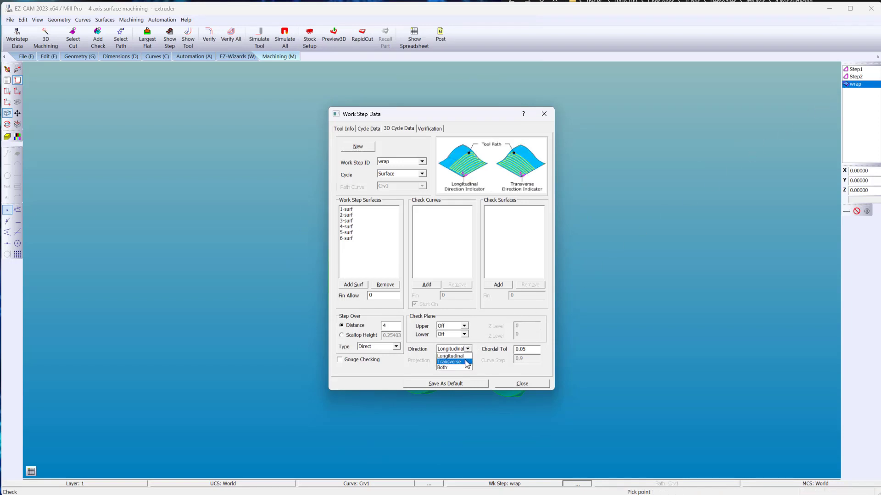
left_click(467, 361)
left_click(517, 383)
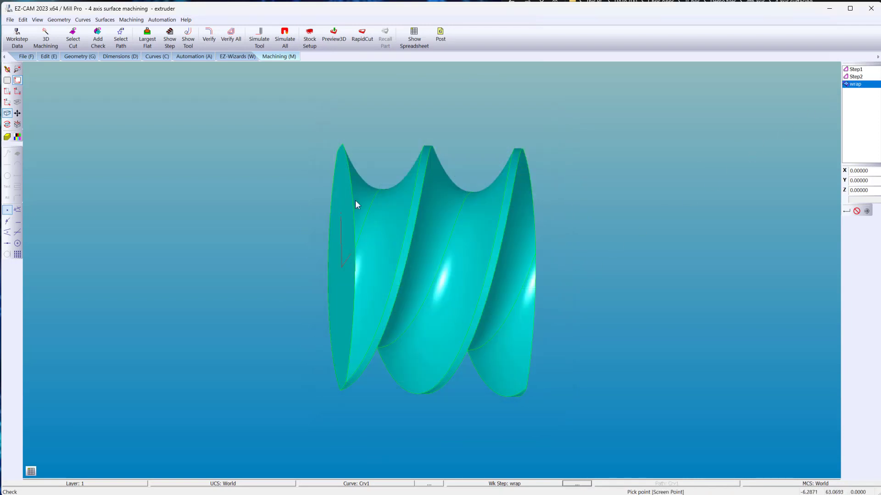
Verify the wrap workstep's transverse toolpath and inspect the machined screw in a 3D preview
left_click(209, 36)
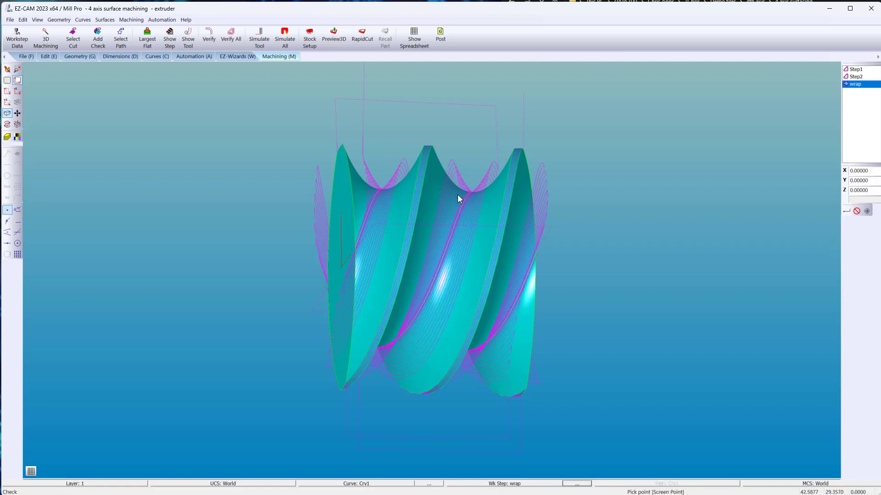
middle_click_drag(458, 198, 482, 290)
left_click(338, 40)
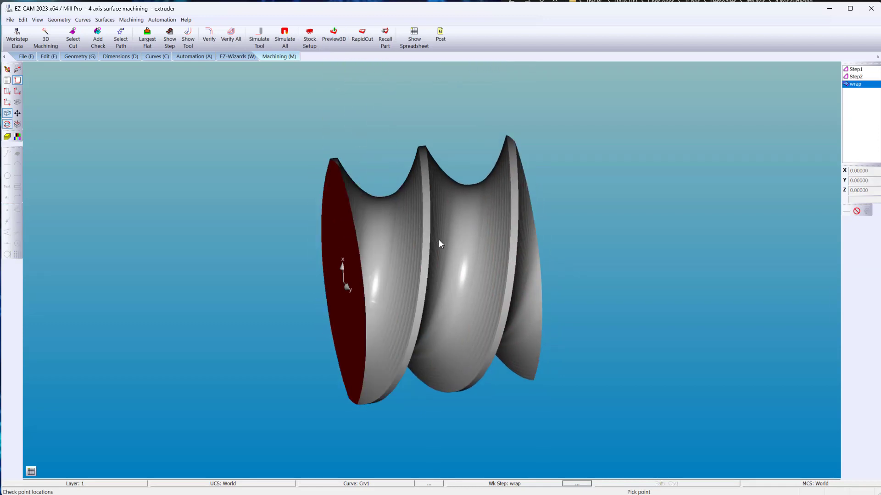
middle_click_drag(438, 239, 749, 248)
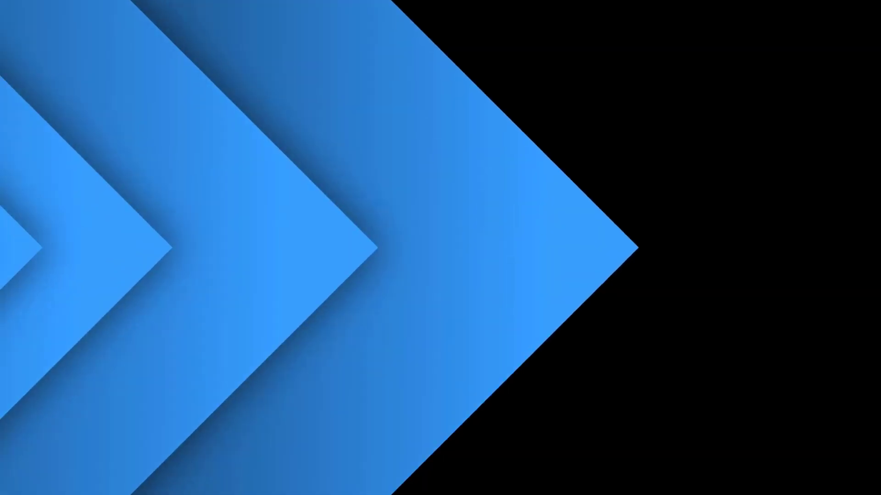
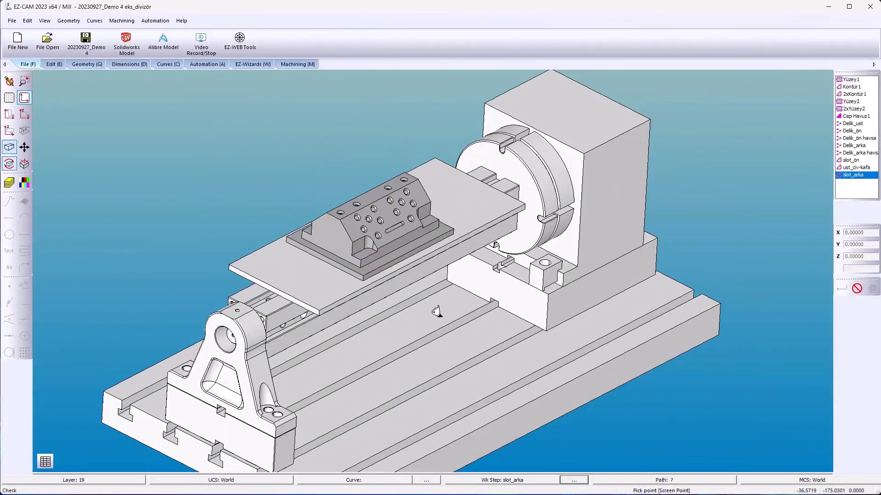
left_click_drag(434, 318, 404, 287)
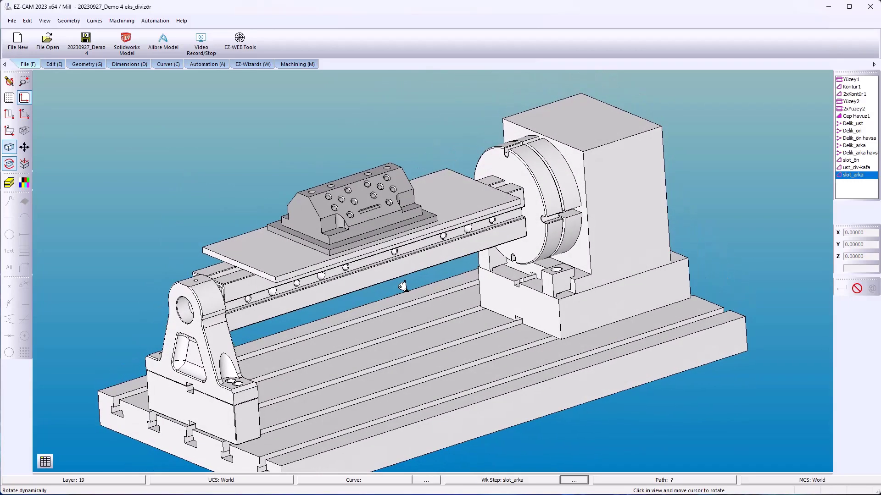
key("Escape")
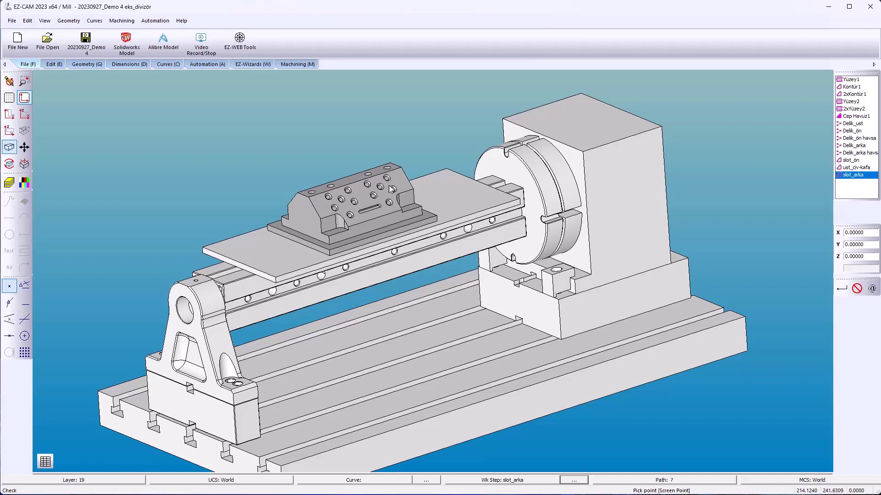
mouse_move(391, 189)
middle_mouse_down()
mouse_move(409, 216)
mouse_move(419, 359)
mouse_move(398, 191)
middle_mouse_up()
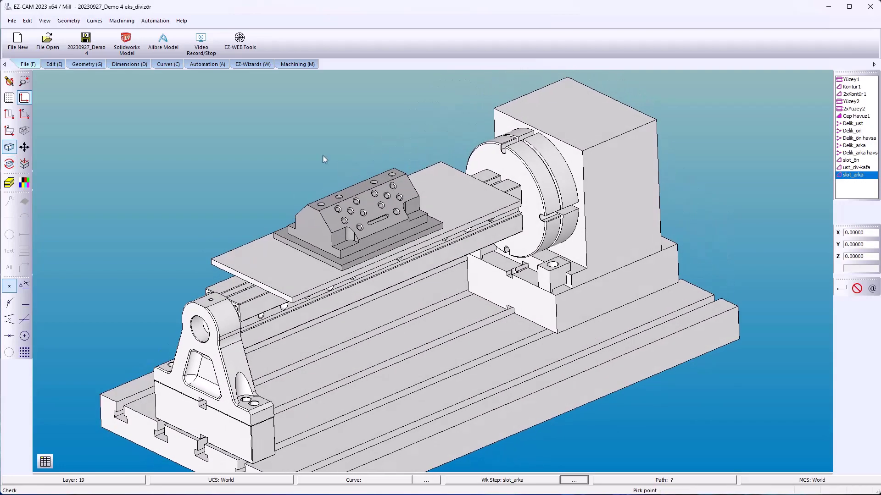
Hide all layers of the divider model through the Layer Manager and show them all again
left_click(28, 21)
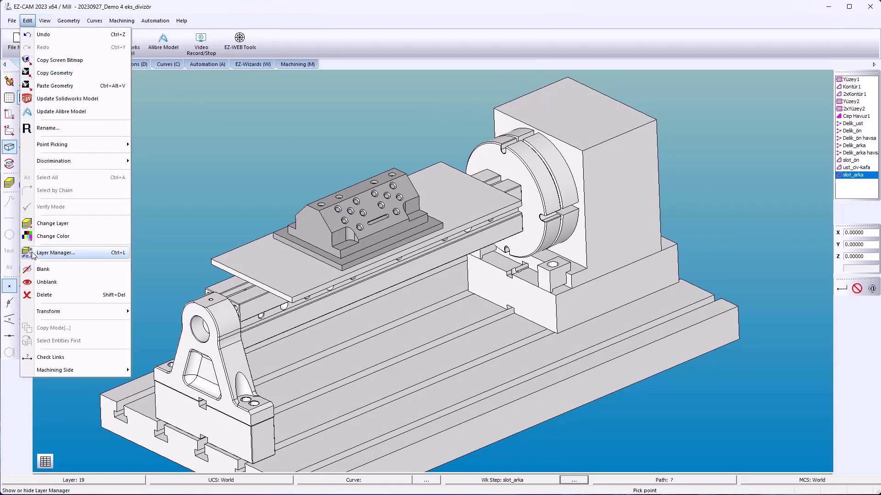
left_click(51, 253)
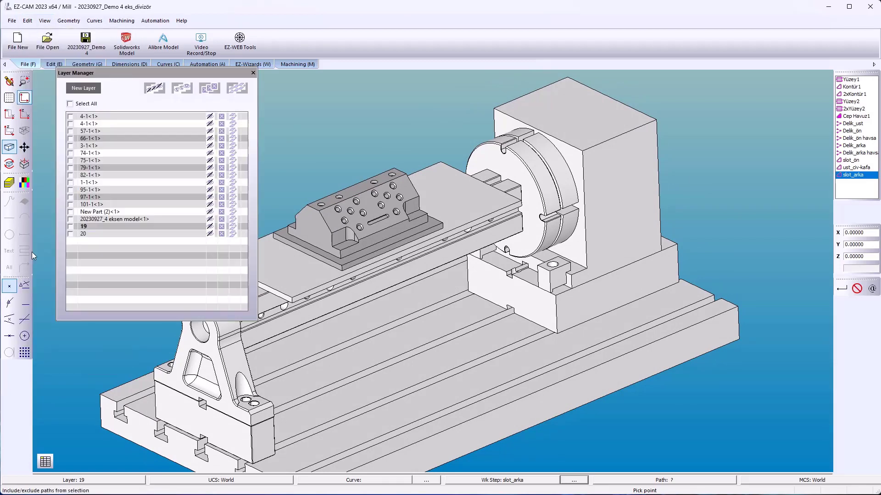
left_click(70, 104)
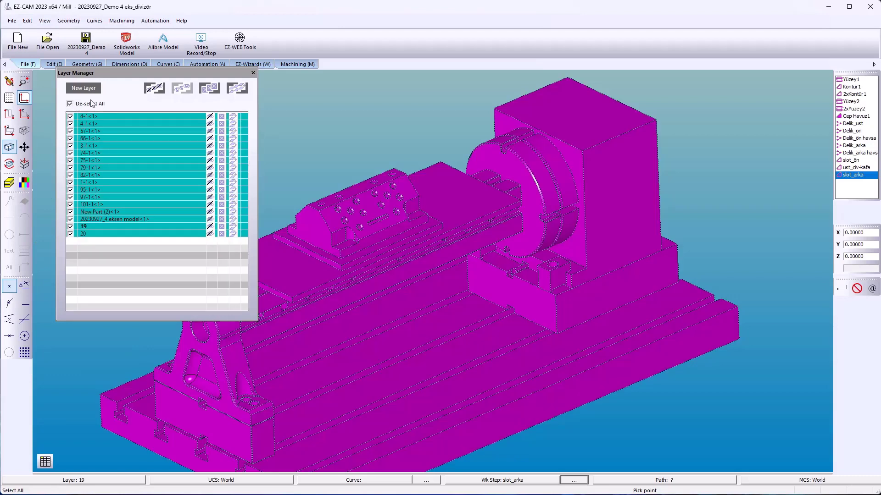
left_click(158, 89)
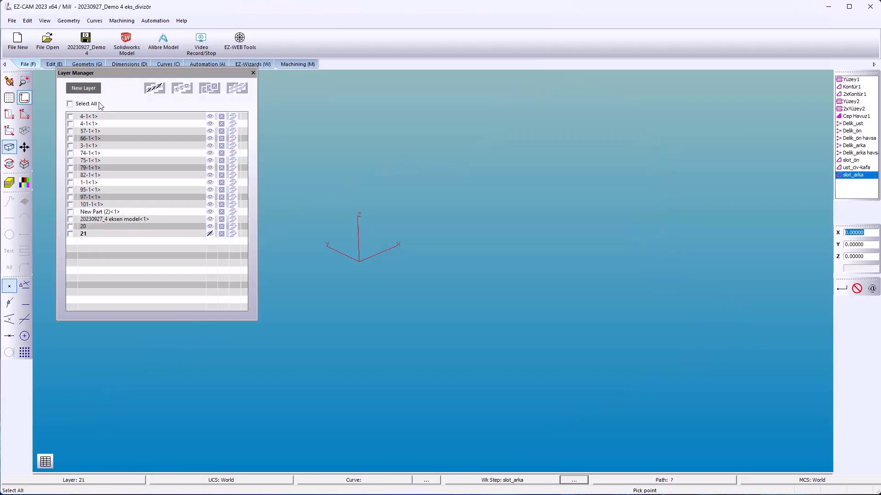
left_click(97, 105)
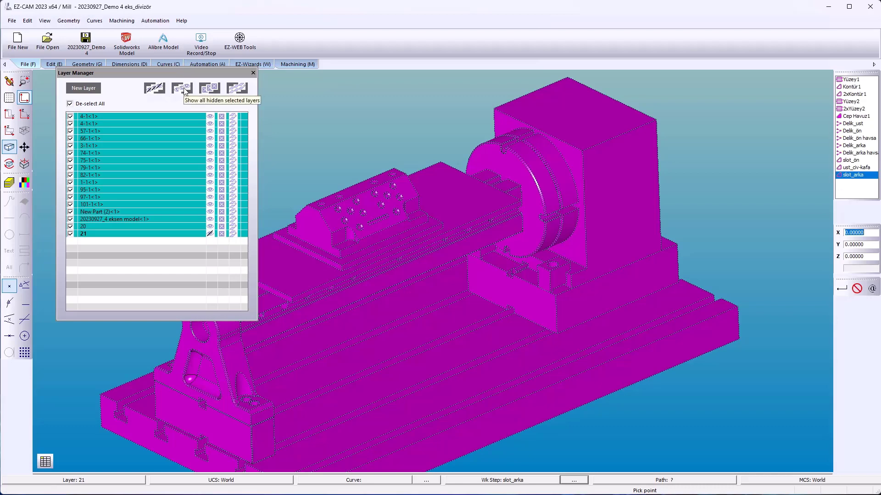
left_click(186, 90)
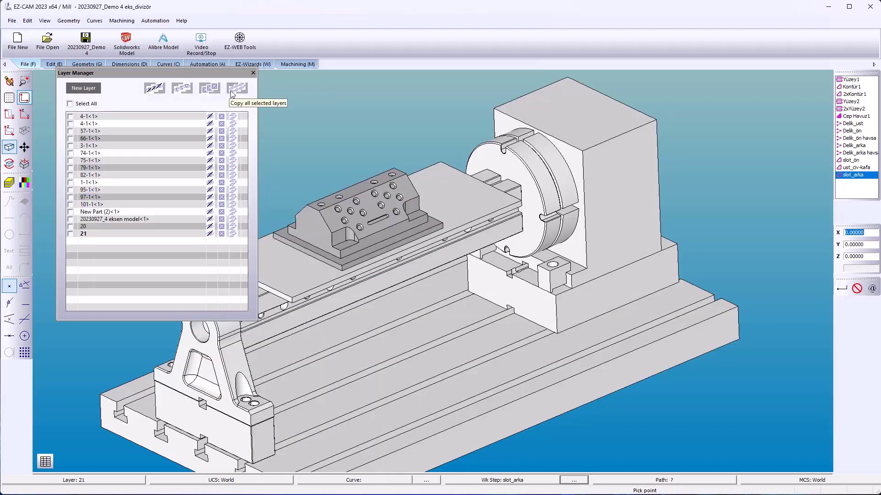
Isolate the workpiece by hiding every layer except 20230927_4 eksen model<1>
left_click(70, 104)
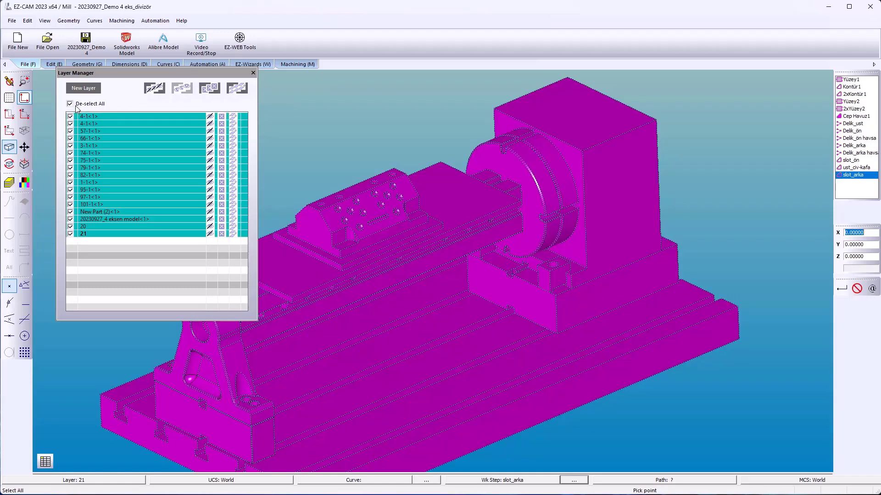
left_click(70, 219)
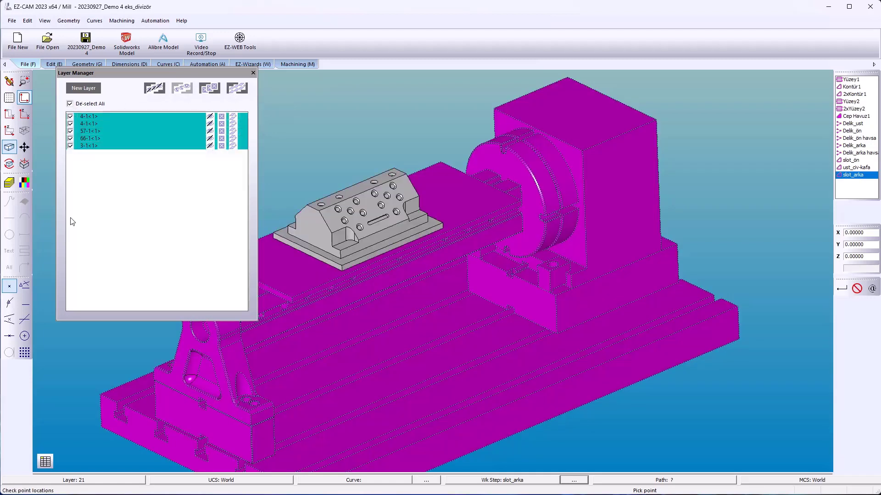
left_click(157, 88)
left_click(253, 74)
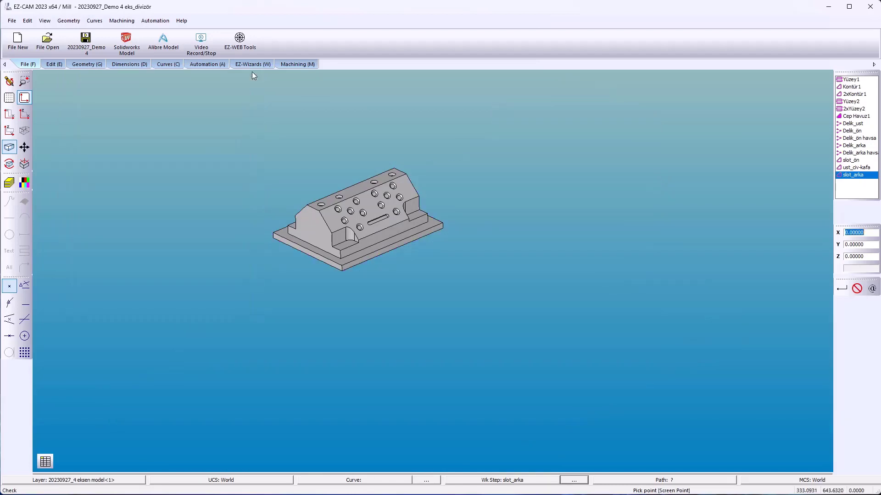
Translate the entire isolated workpiece by -122 in X
left_click(52, 64)
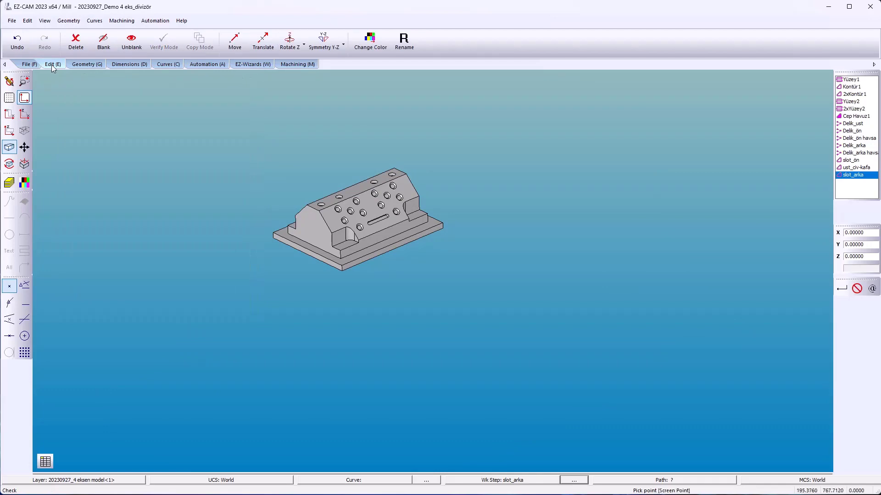
left_click(262, 41)
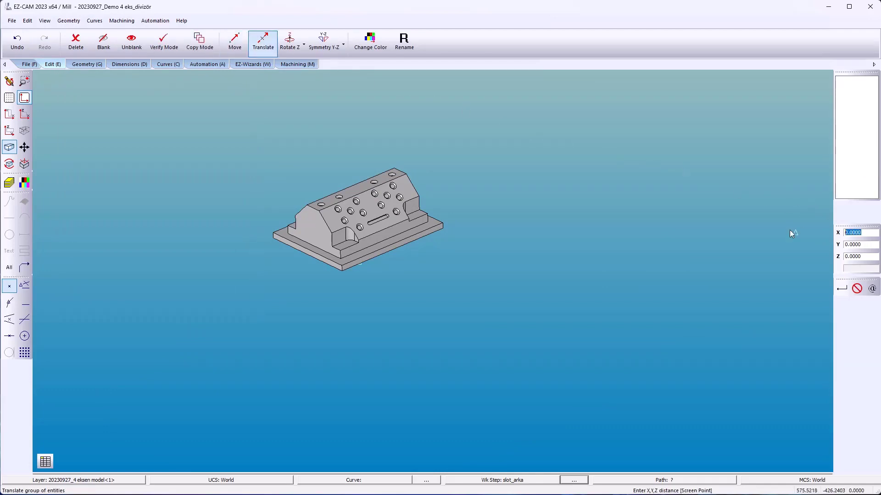
type("-122")
left_click(843, 289)
left_click_drag(264, 136, 456, 297)
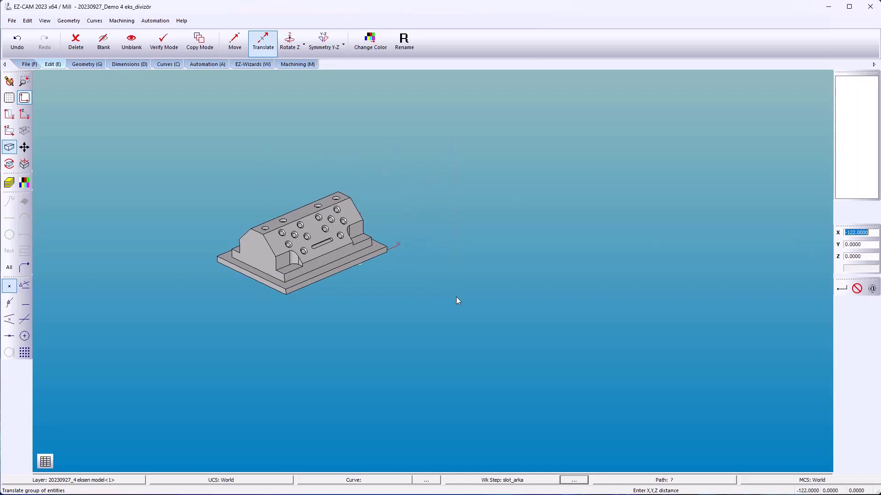
Show all hidden layers again so the workpiece is displayed with the divider fixture and machine table
left_click(28, 21)
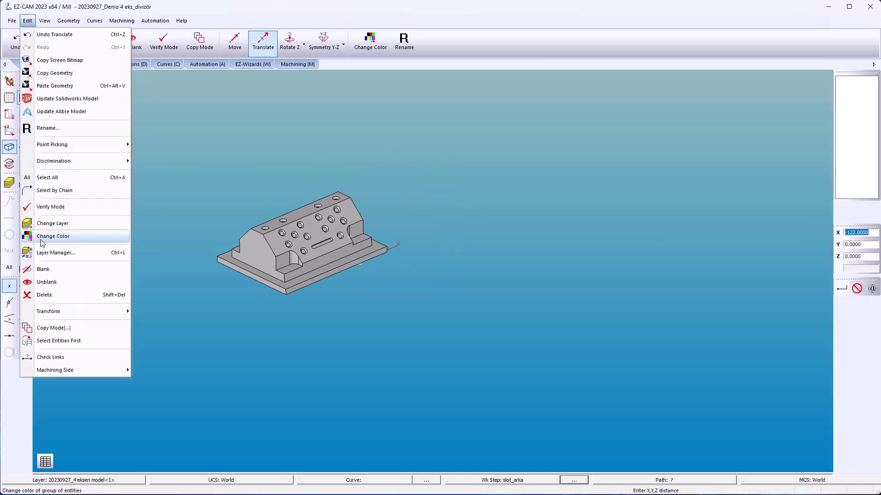
left_click(38, 253)
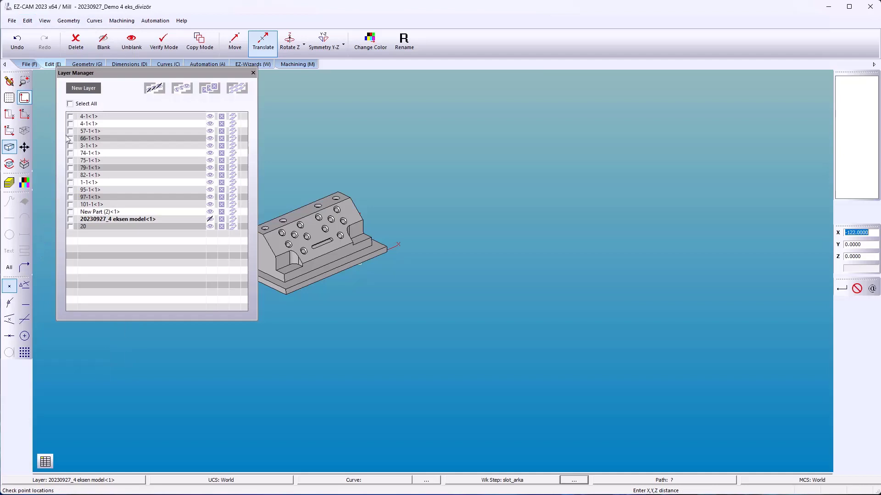
left_click(71, 104)
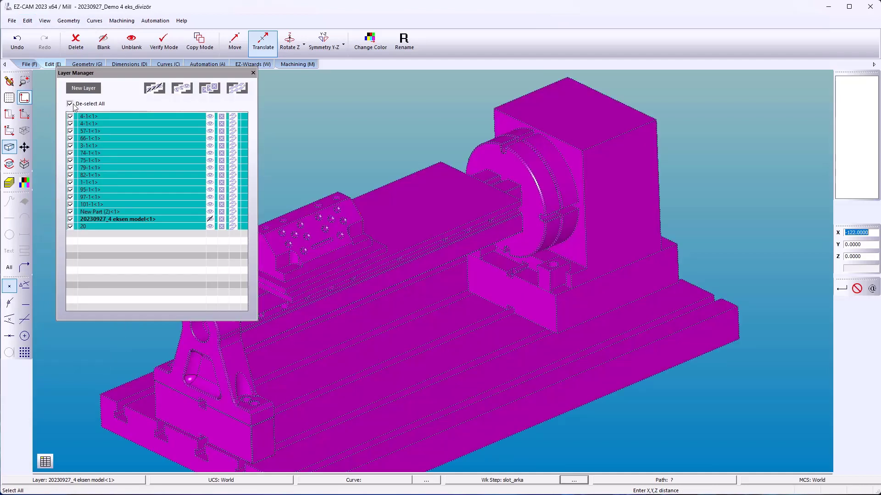
left_click(181, 89)
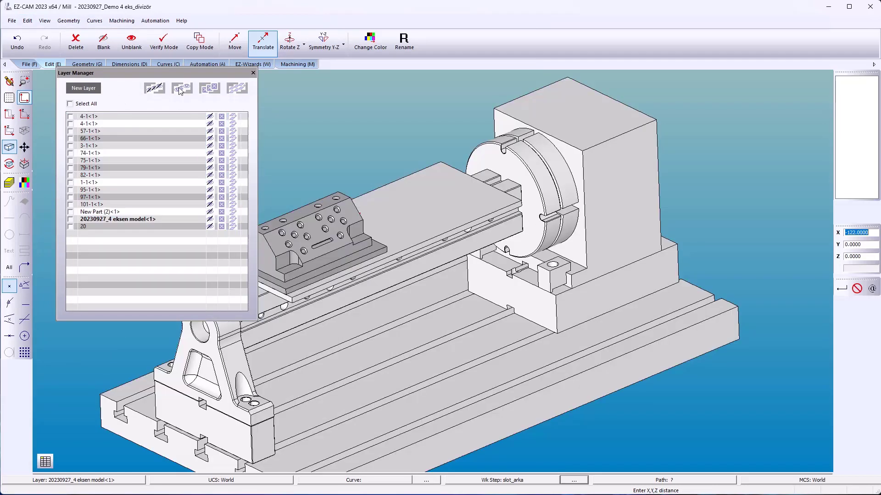
left_click(253, 73)
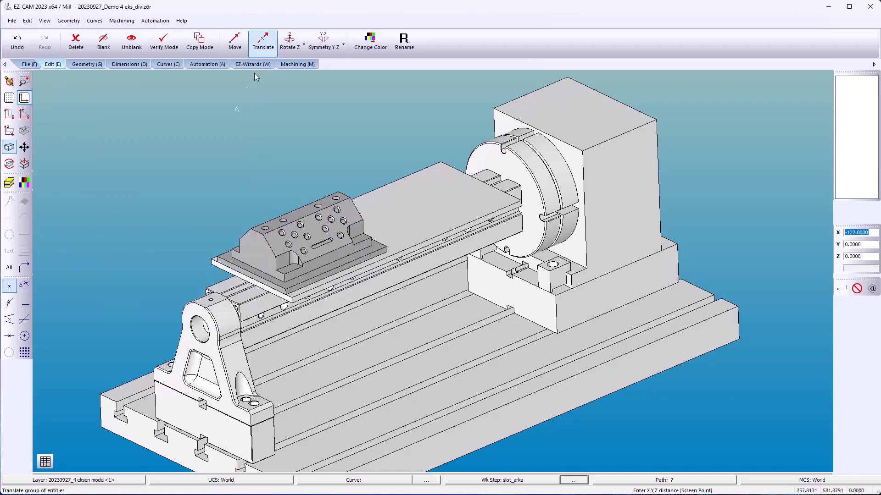
Translate the workpiece by 122 in X, restricting the entity selection to the layer 20230927_4 eksen model<1>
scroll(252, 297, "up", 5)
scroll(251, 298, "up", 4)
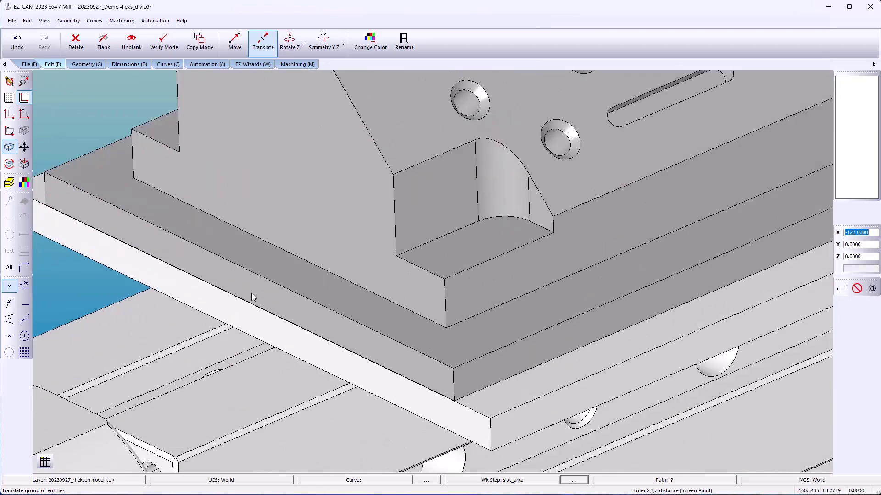
mouse_move(251, 295)
middle_mouse_down()
mouse_move(233, 275)
mouse_move(179, 256)
mouse_move(250, 297)
middle_mouse_up()
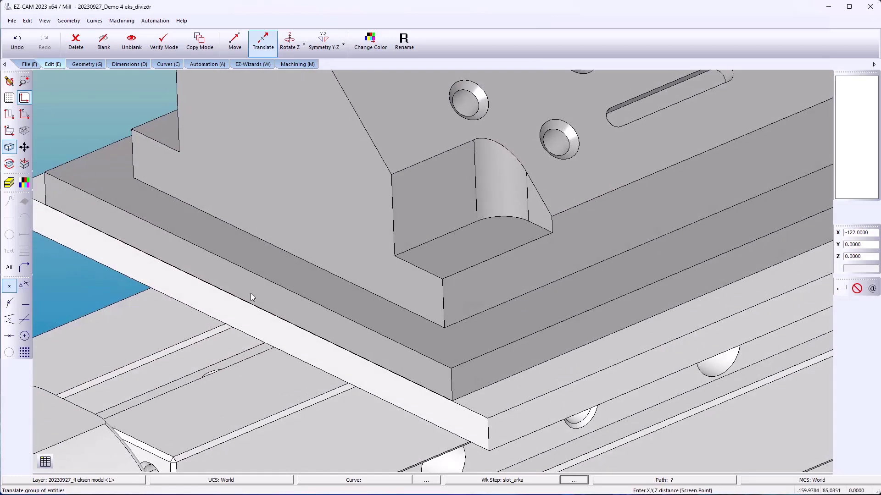
scroll(252, 297, "down", 4)
scroll(251, 297, "down", 5)
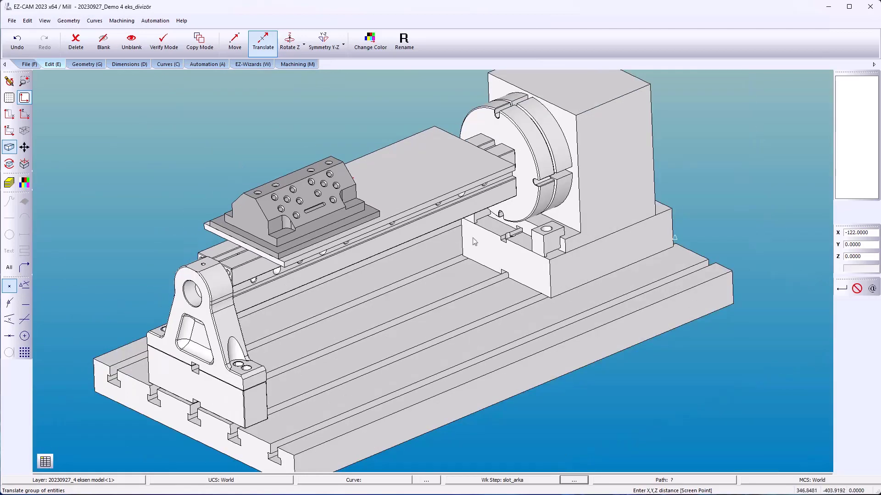
left_click(875, 233)
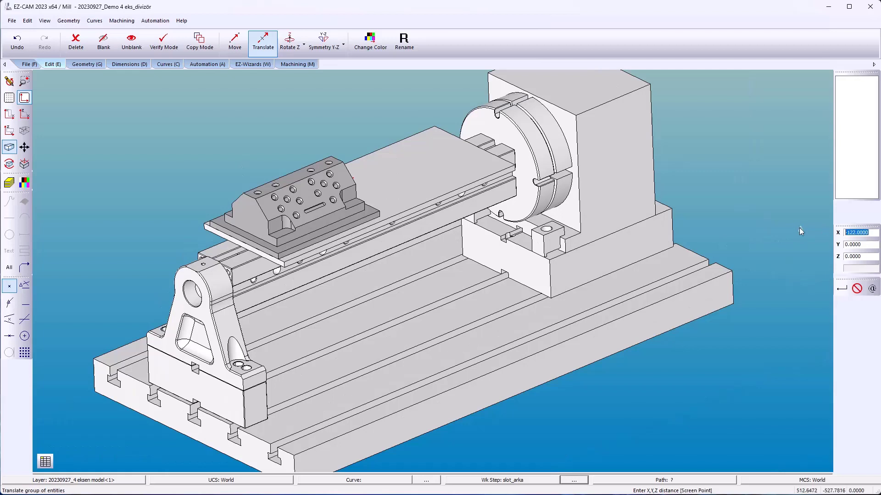
type("122")
left_click(840, 288)
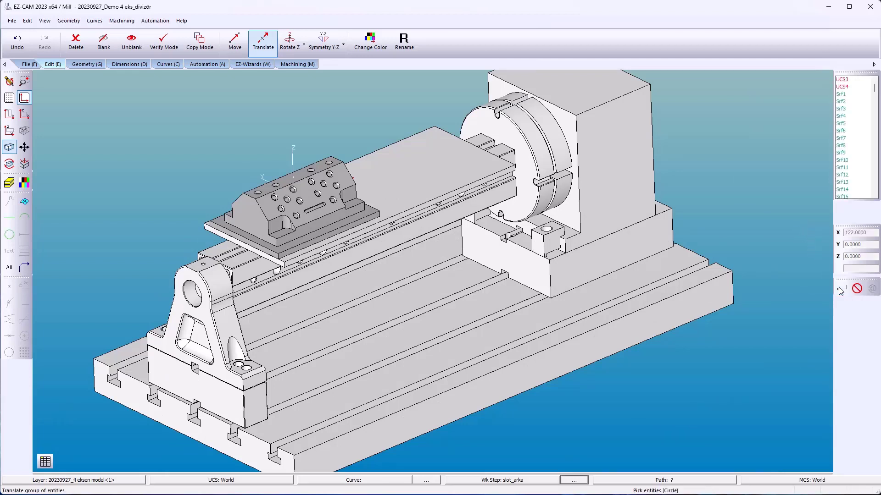
left_click(9, 182)
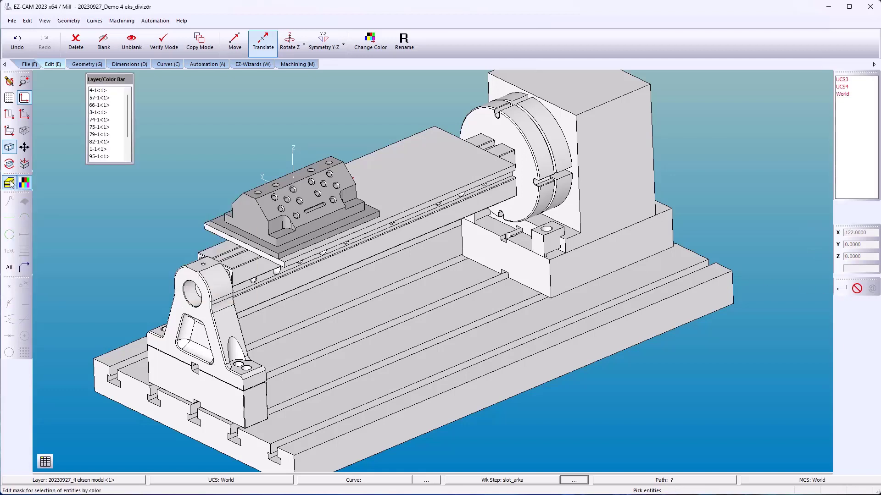
left_click_drag(128, 132, 132, 147)
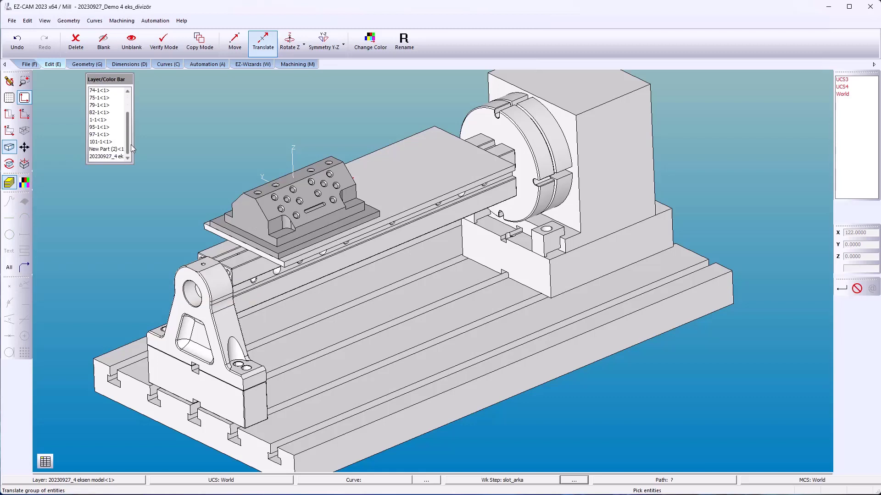
left_click(106, 157)
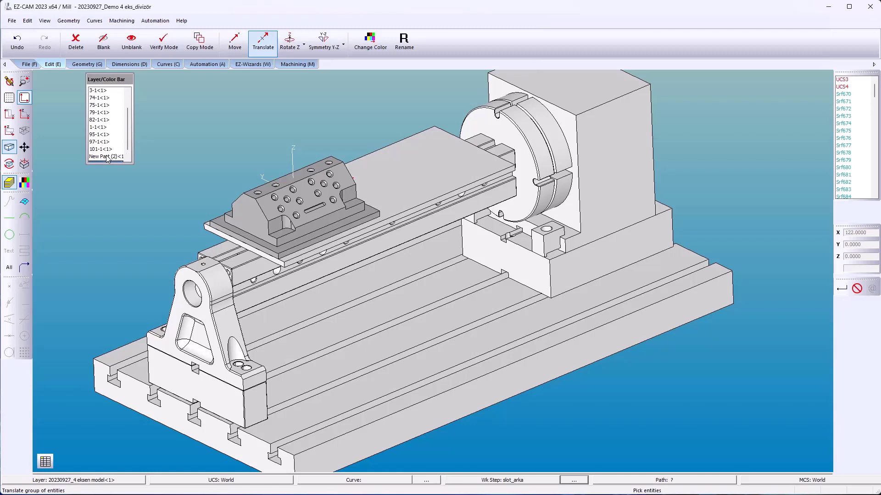
left_click_drag(206, 155, 426, 327)
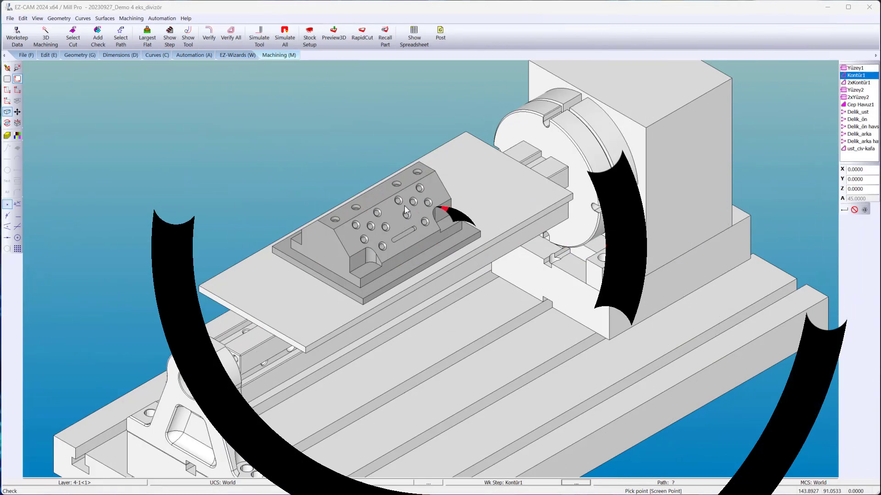
Preview the machining result of the workpiece on the divider in 3D
left_click(334, 34)
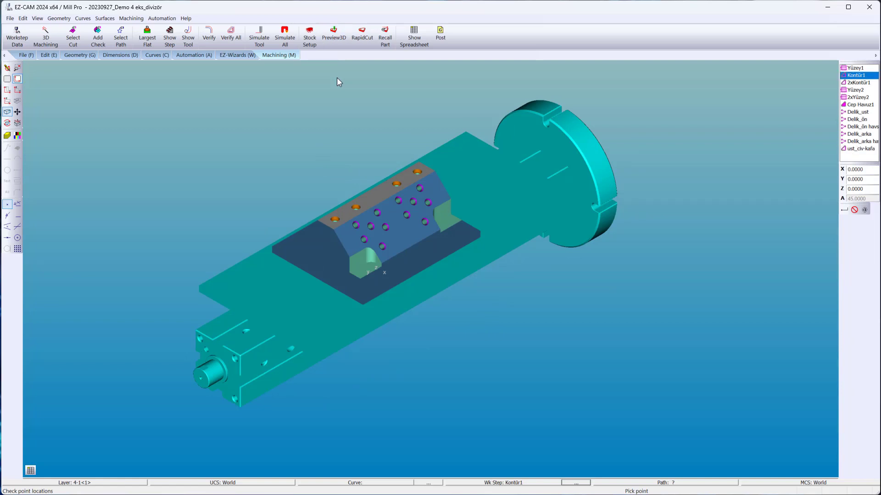
middle_click_drag(337, 83, 370, 194)
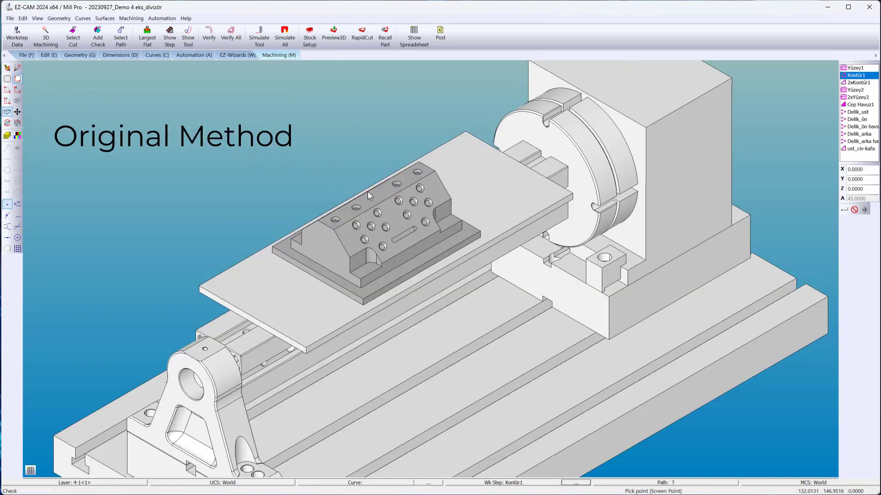
Check the angle between the workpiece's top face and the sloped front face with the hole pattern
scroll(368, 193, "up", 5)
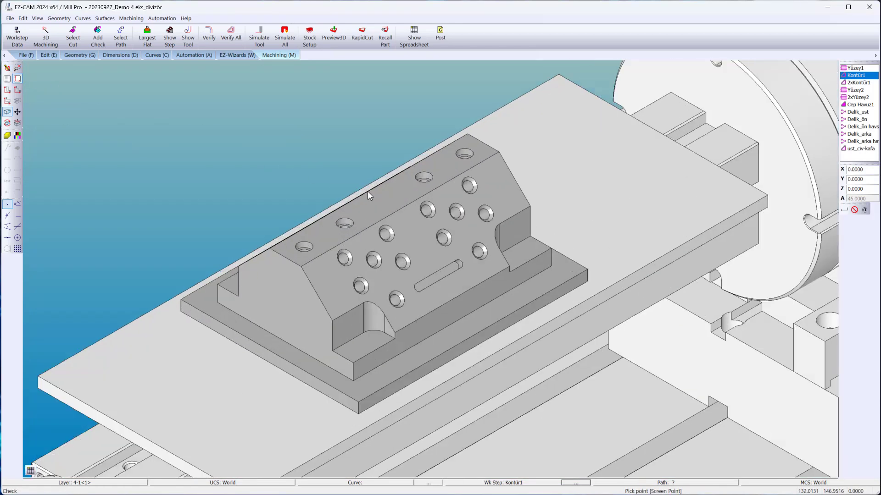
left_click(126, 55)
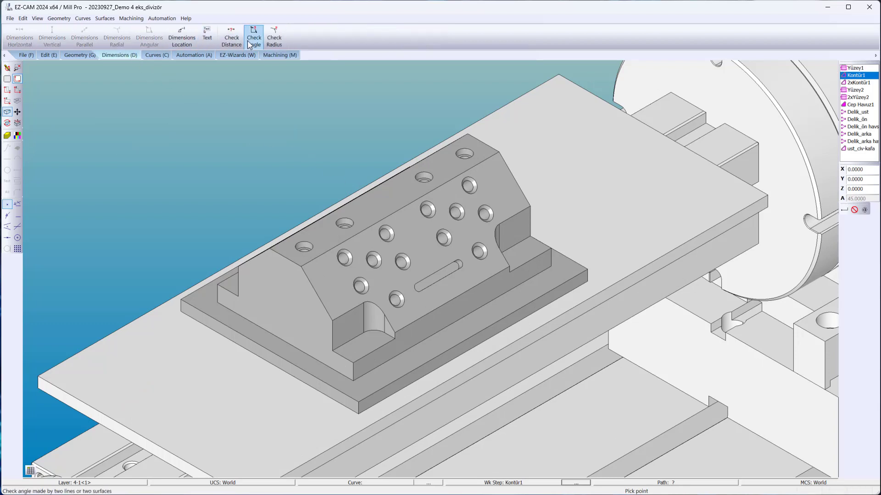
left_click(373, 202)
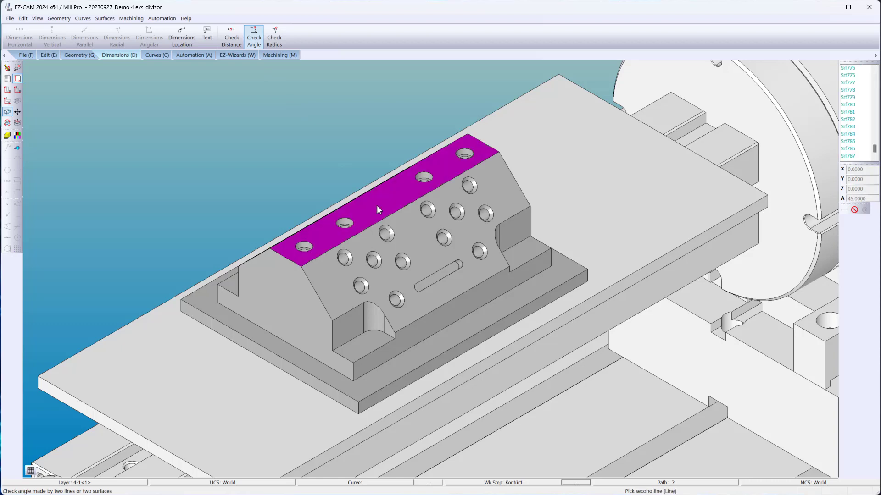
left_click(409, 230)
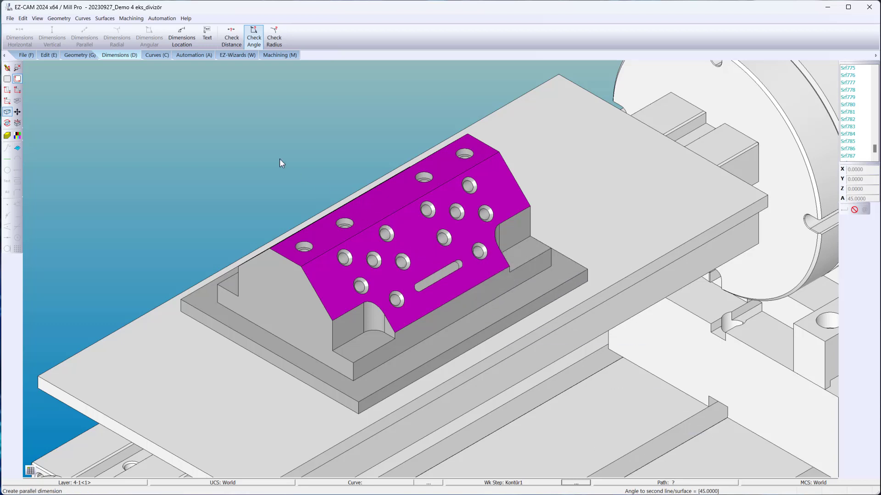
Create a new UCS named 45 deg with its origin at X 0, Y 0, Z 0
left_click(38, 19)
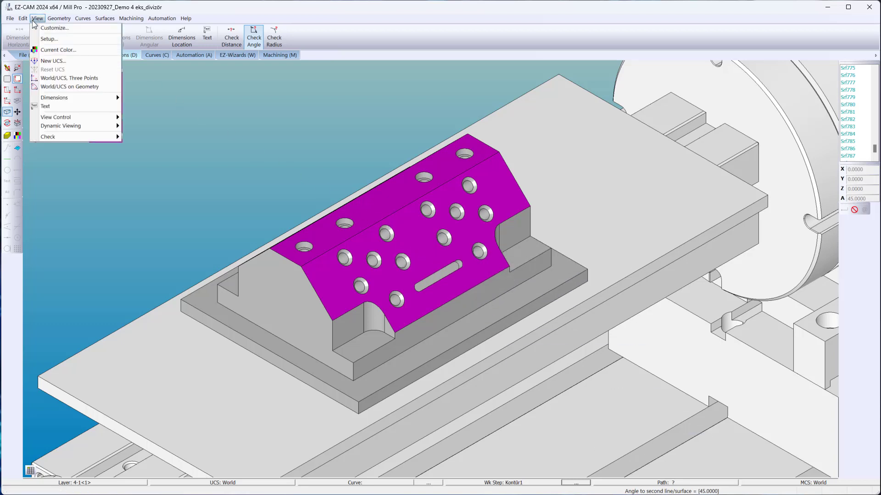
left_click(34, 63)
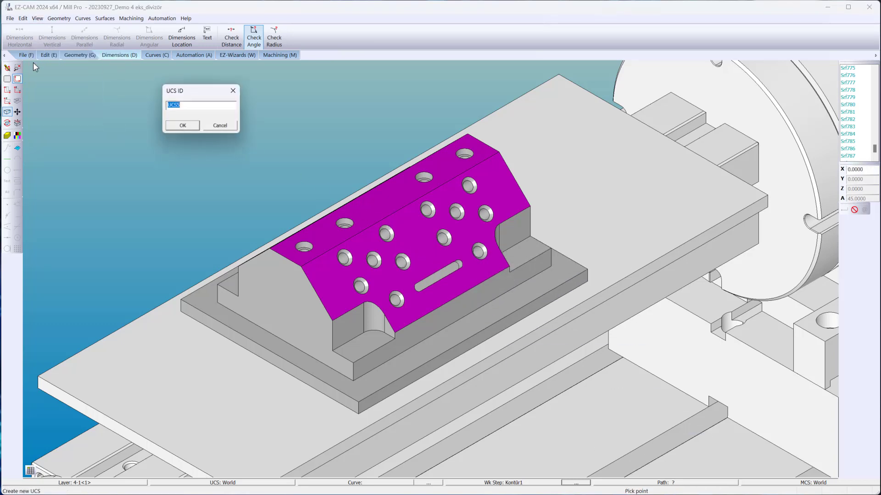
type("45 d")
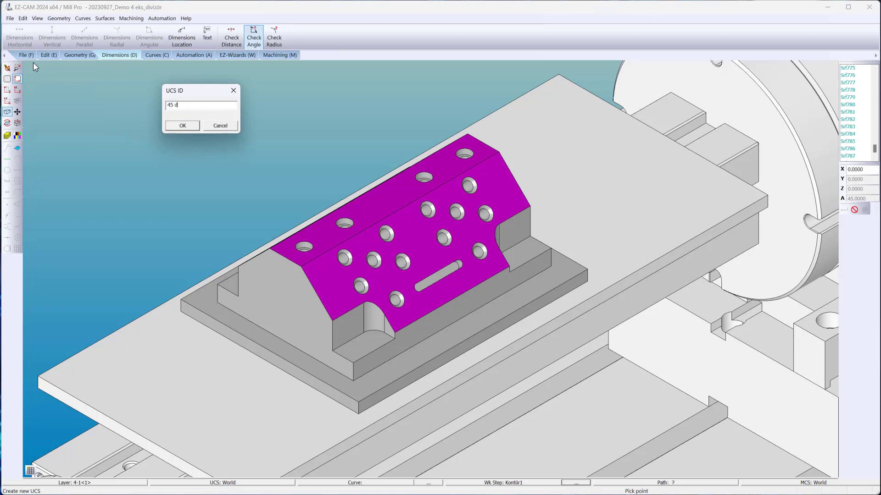
type("eg")
left_click(182, 125)
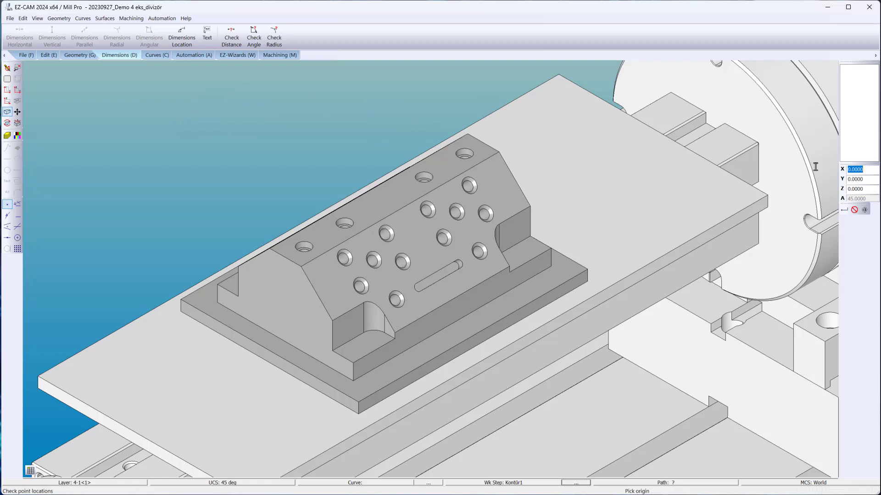
left_click_drag(853, 170, 847, 189)
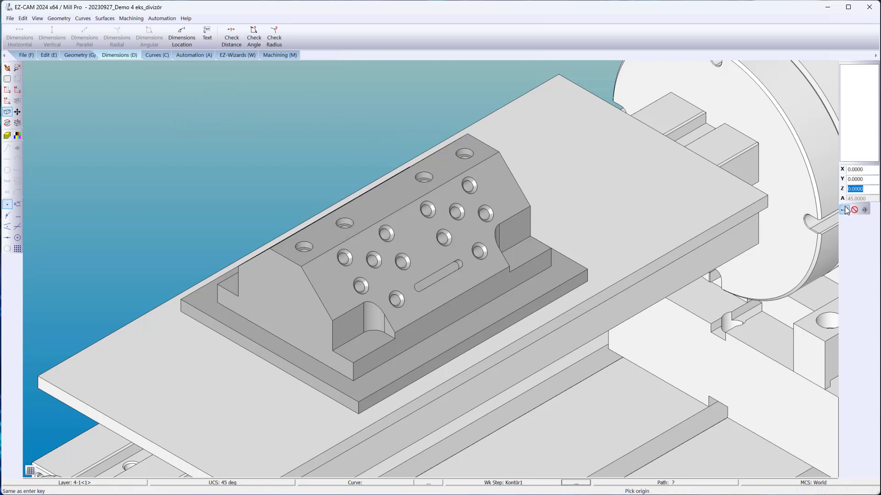
left_click(845, 210)
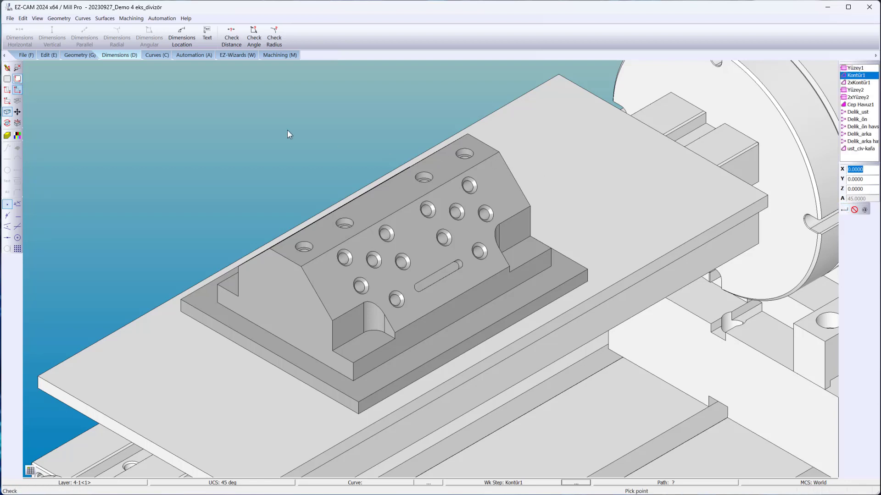
Start a rotation of entities about the X axis, working in the top view of the 45 deg UCS
left_click(7, 89)
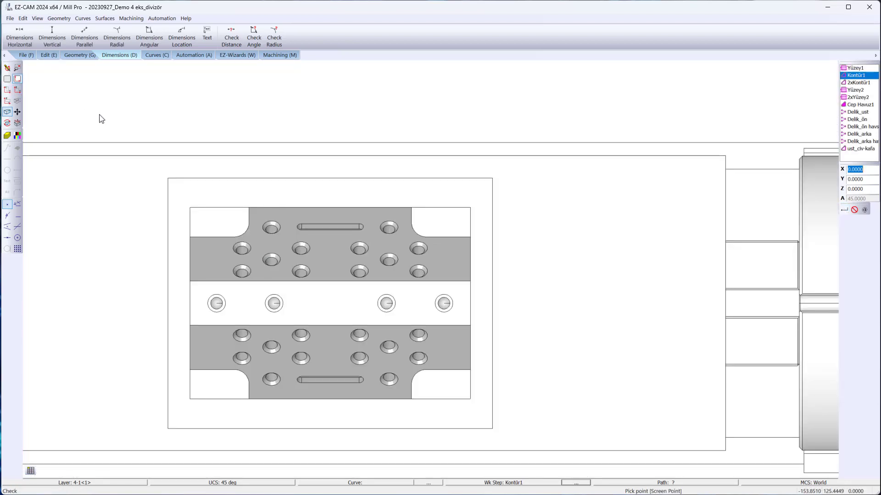
left_click(48, 55)
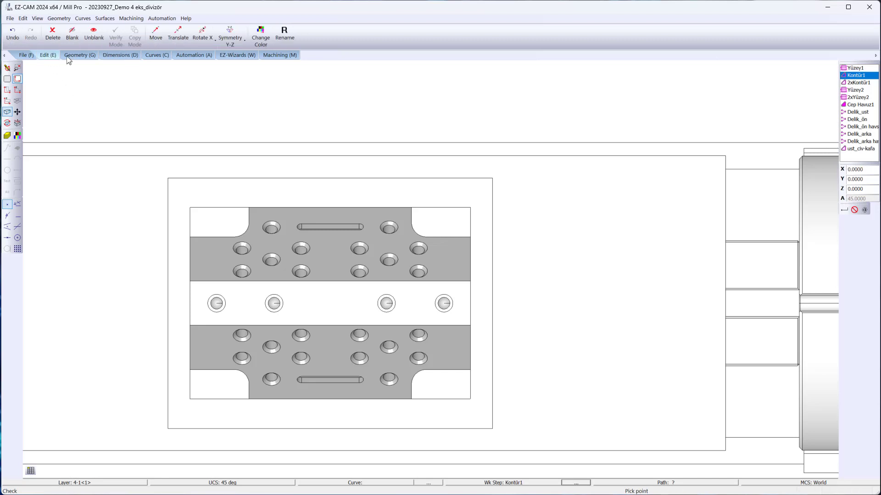
left_click(200, 45)
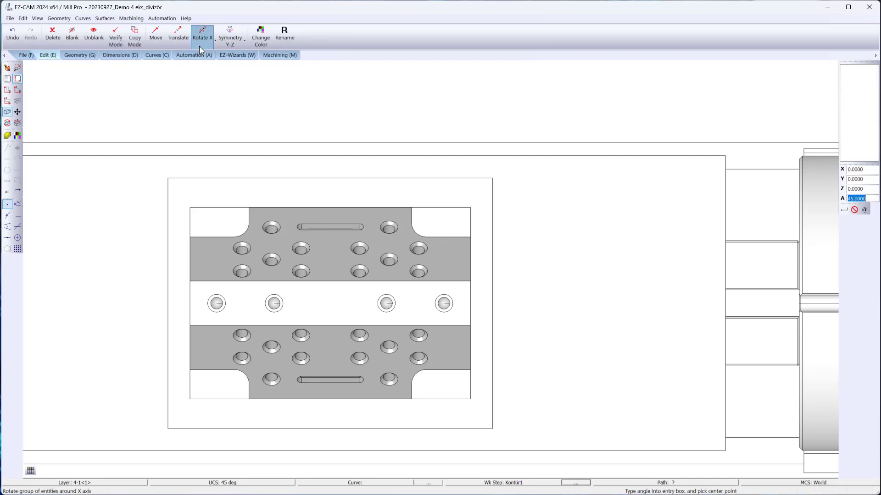